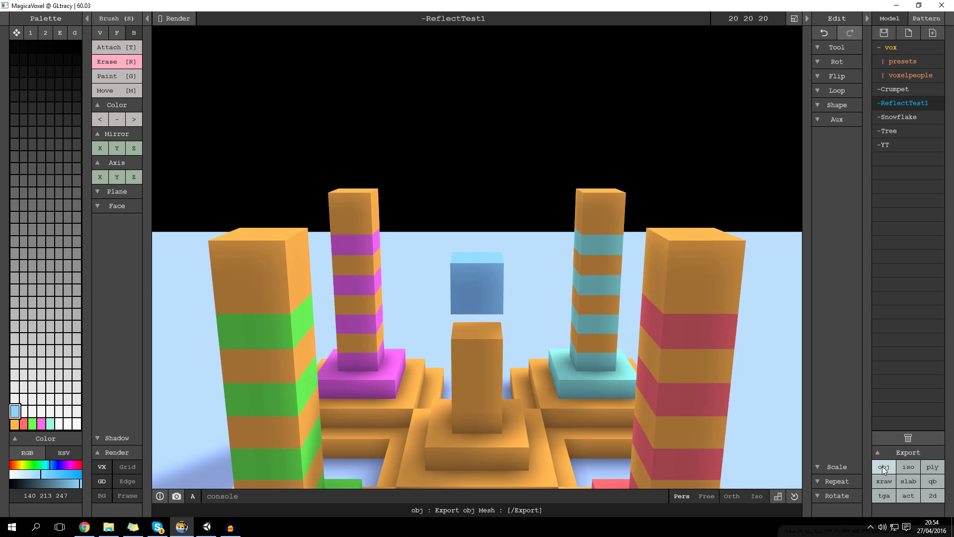
# Copy the exported -ReflectTest1 .mtl, .obj and .png files from the export folder into the Unity Sandbox project's Assets folder.
pyautogui.click(113, 532)
pyautogui.keyDown('shift'); pyautogui.click(299, 379); pyautogui.keyUp('shift')
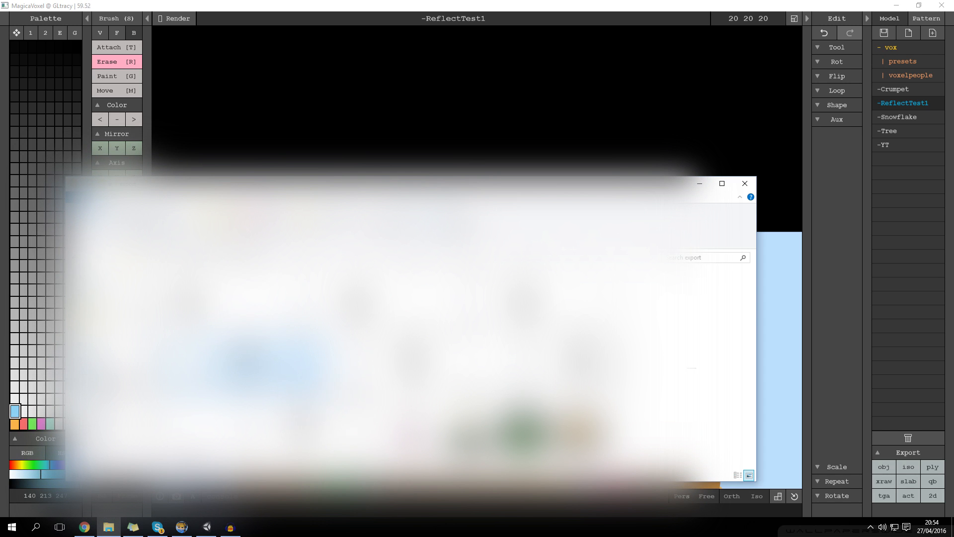
pyautogui.click(102, 308)
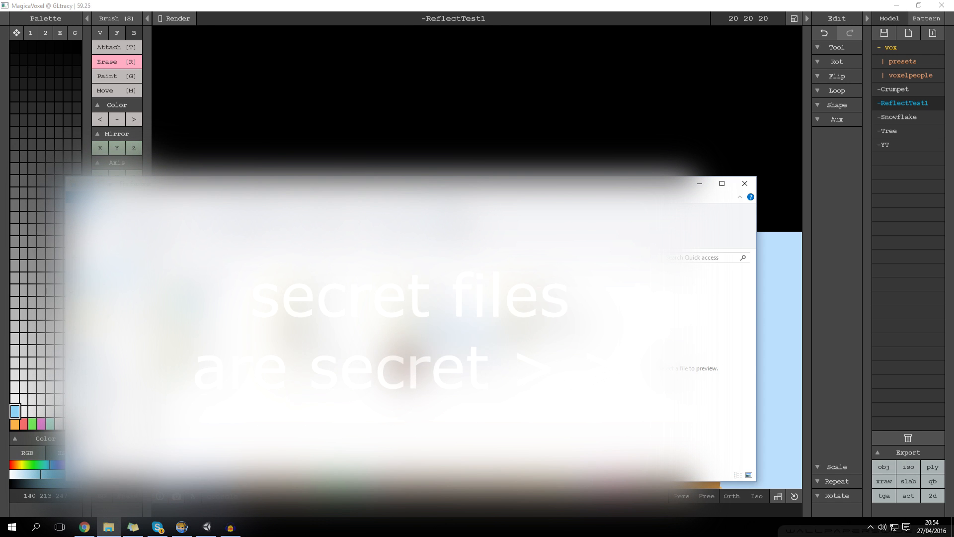
pyautogui.doubleClick(248, 331)
pyautogui.doubleClick(233, 338)
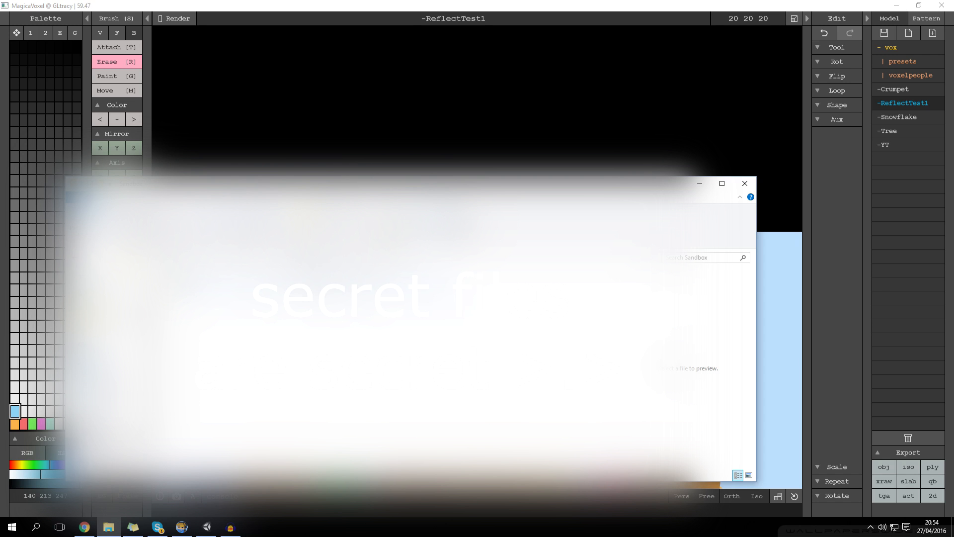
pyautogui.doubleClick(191, 288)
pyautogui.hotkey('ctrl', 'v')
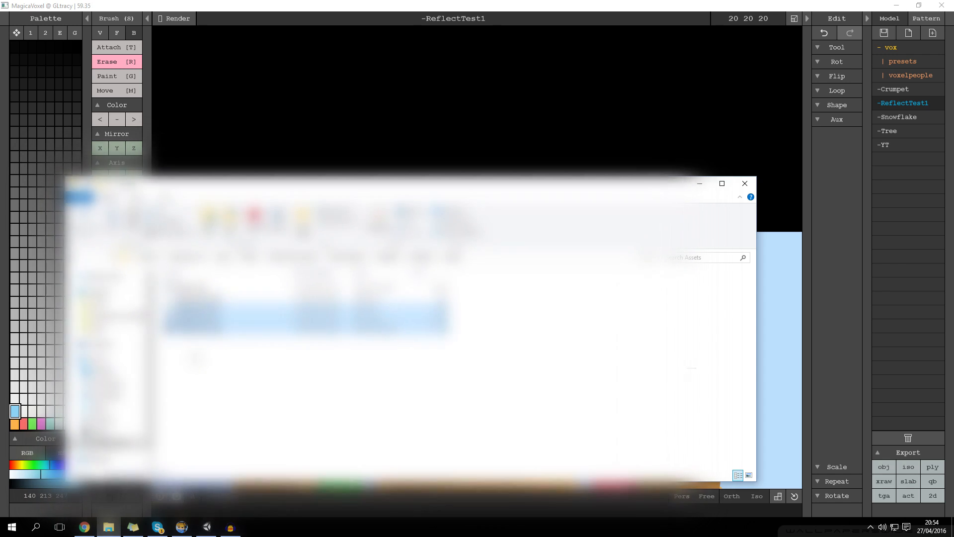
# Open -ReflectTest1.png in paint.net, examine the coloured palette pixels at the strip's start, and close the image.
pyautogui.click(199, 334)
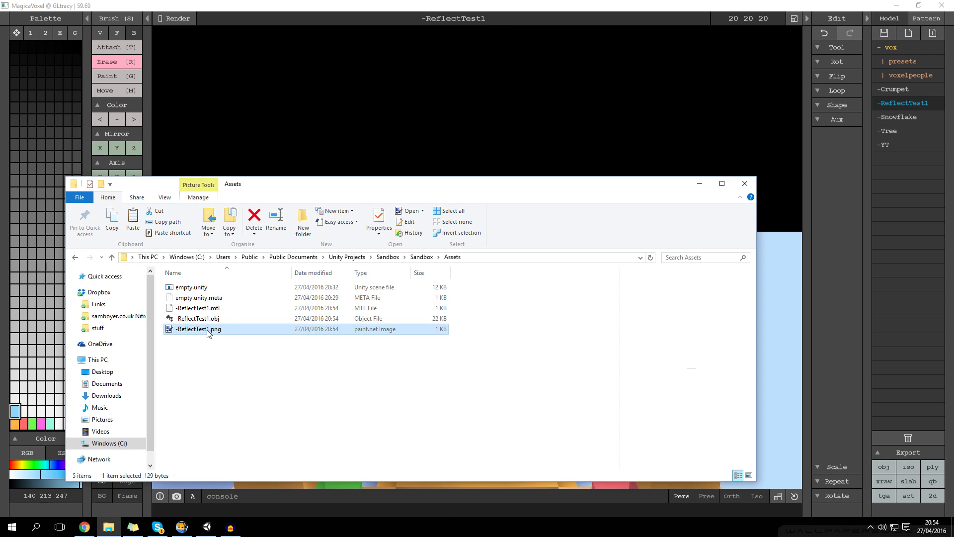
pyautogui.doubleClick(209, 329)
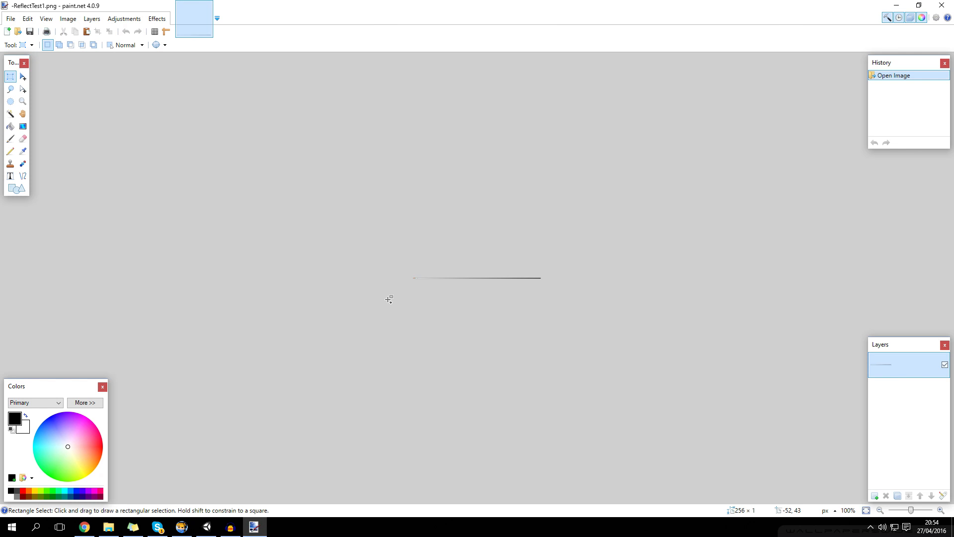
pyautogui.keyDown('ctrl'); pyautogui.scroll(6, 203, 373); pyautogui.keyUp('ctrl')
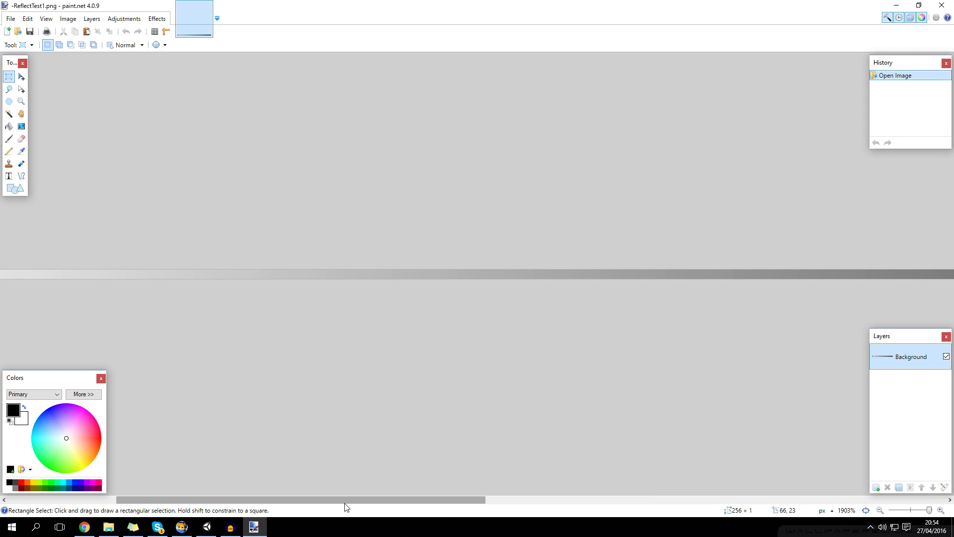
pyautogui.moveTo(193, 500); pyautogui.dragTo(81, 500)
pyautogui.moveTo(4, 273); pyautogui.dragTo(77, 274)
pyautogui.click(77, 274)
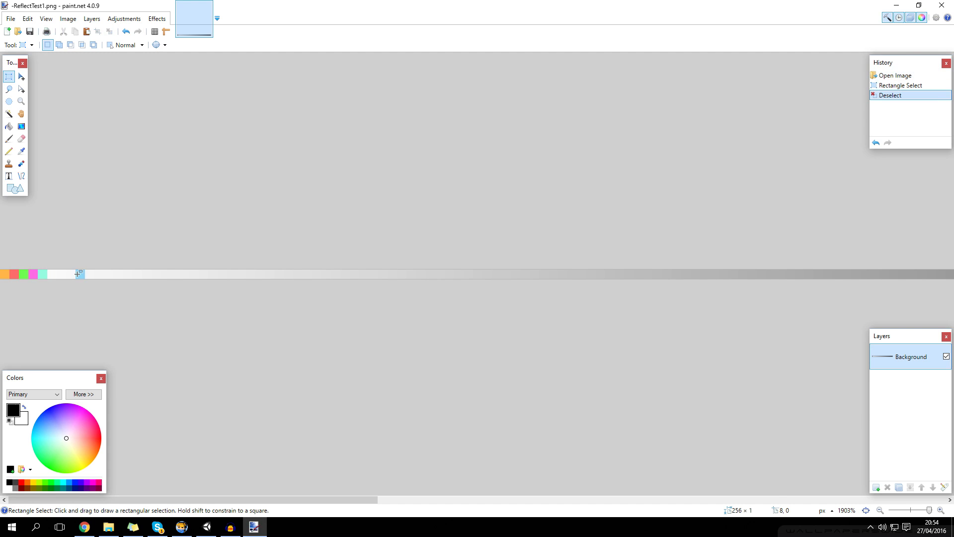
pyautogui.click(941, 5)
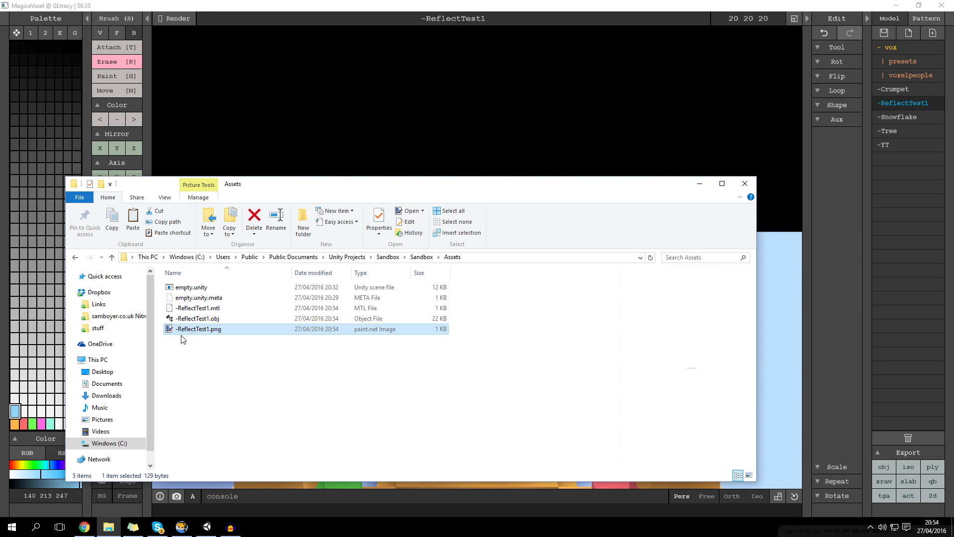
# Duplicate -ReflectTest1.png in the Assets folder and name the copy -ReflectTest1 - Metal.png.
pyautogui.hotkey('ctrl', 'v')
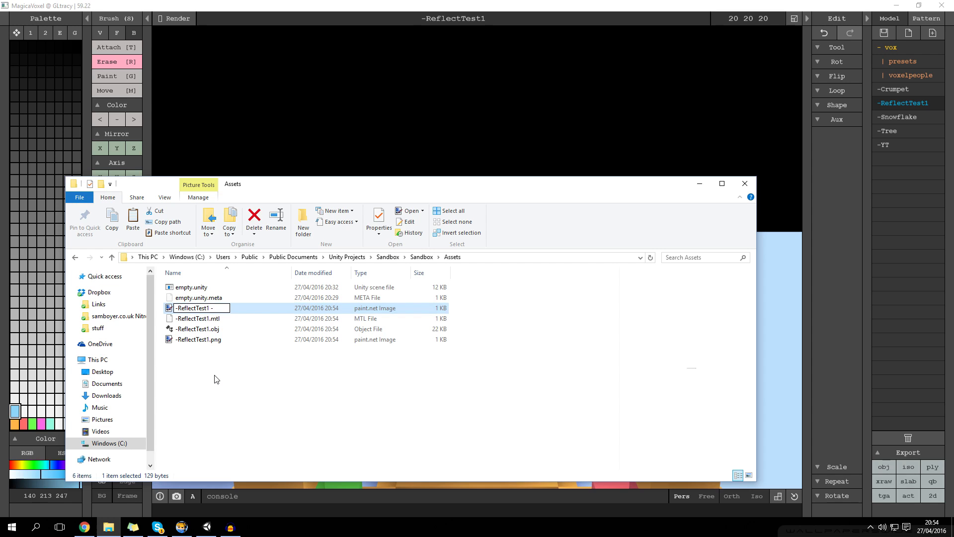
pyautogui.write('Metal.png')
pyautogui.press('Return')
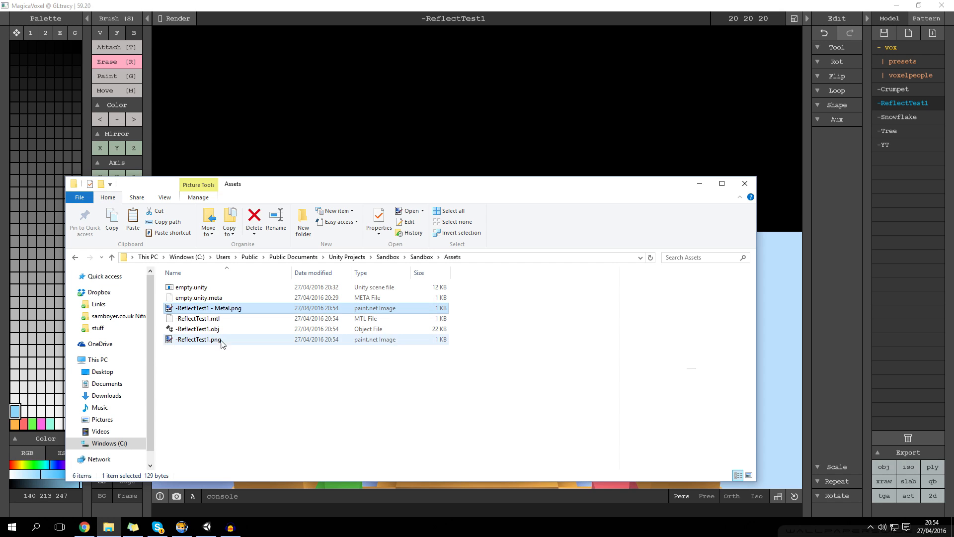
# Open -ReflectTest1 - Metal.png in paint.net and add two new layers above the Background.
pyautogui.doubleClick(217, 309)
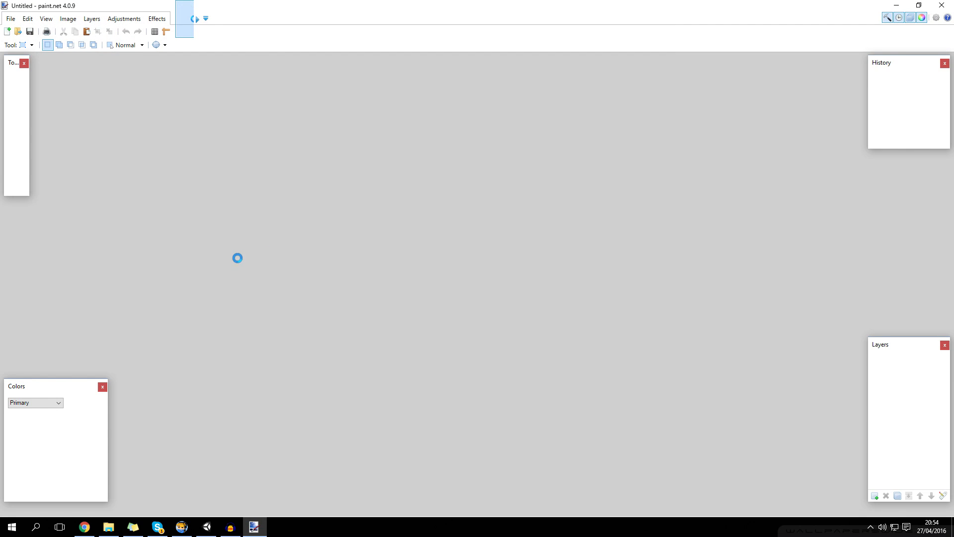
pyautogui.keyDown('ctrl'); pyautogui.scroll(5, 251, 261); pyautogui.keyUp('ctrl')
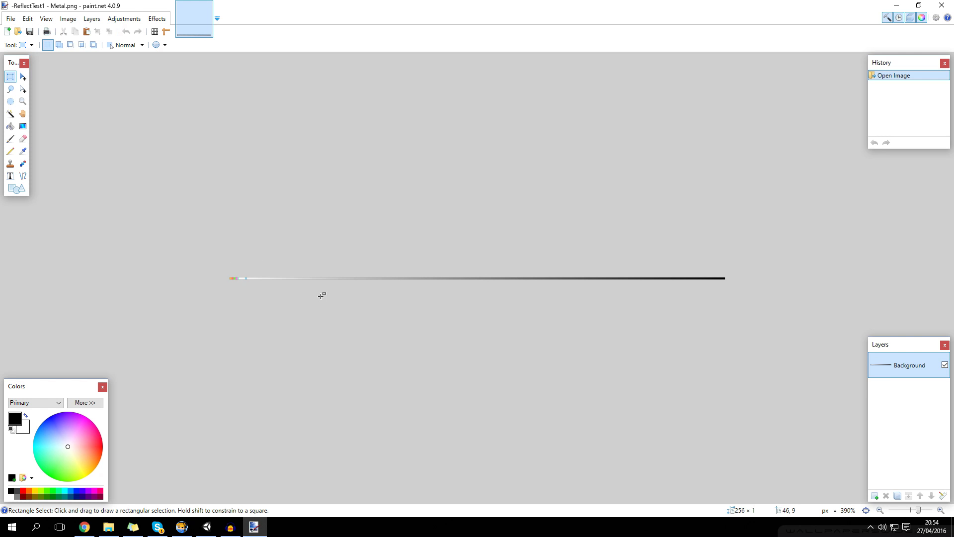
pyautogui.keyDown('ctrl'); pyautogui.scroll(10, 322, 295); pyautogui.keyUp('ctrl')
pyautogui.moveTo(314, 499); pyautogui.dragTo(26, 476)
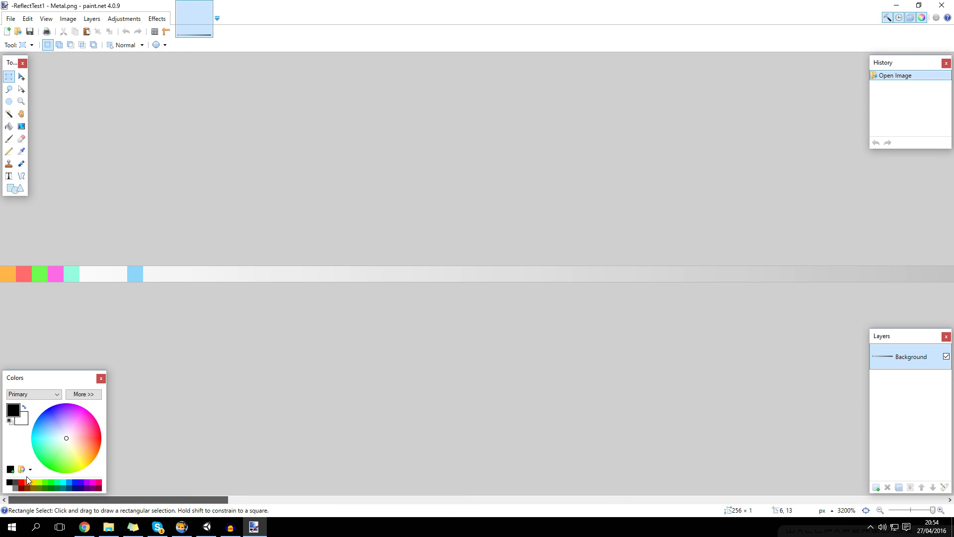
pyautogui.click(876, 487)
pyautogui.click(876, 487)
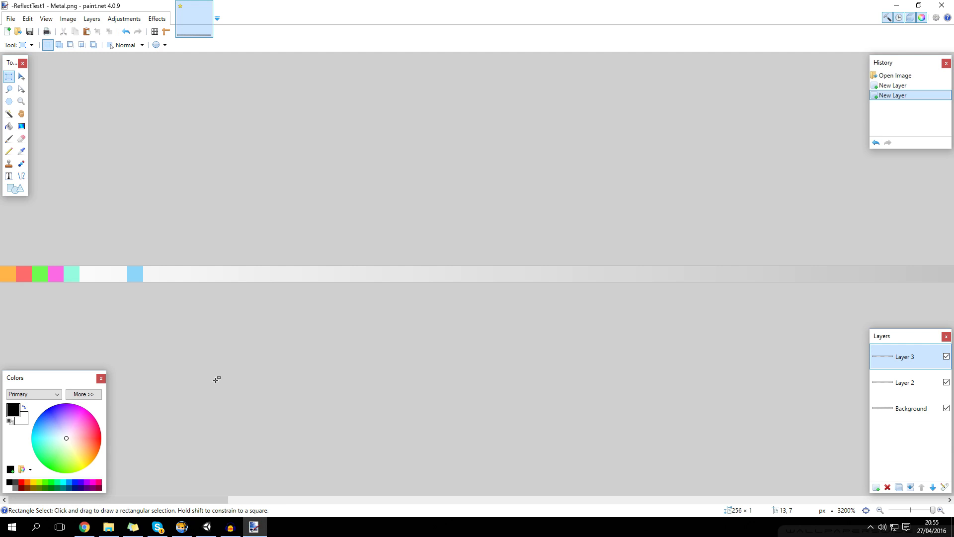
# Paint over the light blue palette pixel in white on Layer 3 with the Pencil tool.
pyautogui.press('p')
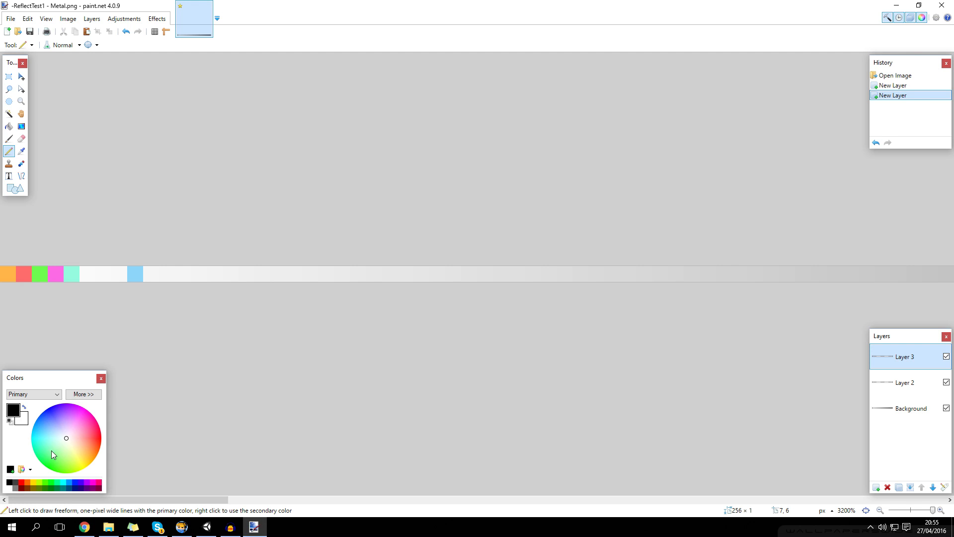
pyautogui.click(25, 420)
pyautogui.click(24, 407)
pyautogui.click(18, 412)
pyautogui.click(134, 274)
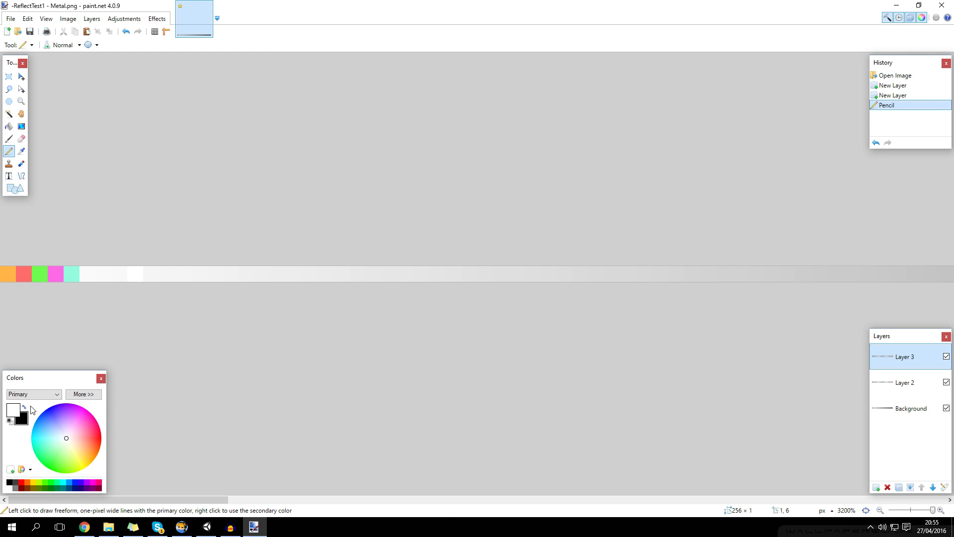
pyautogui.hotkey('ctrl', 'z')
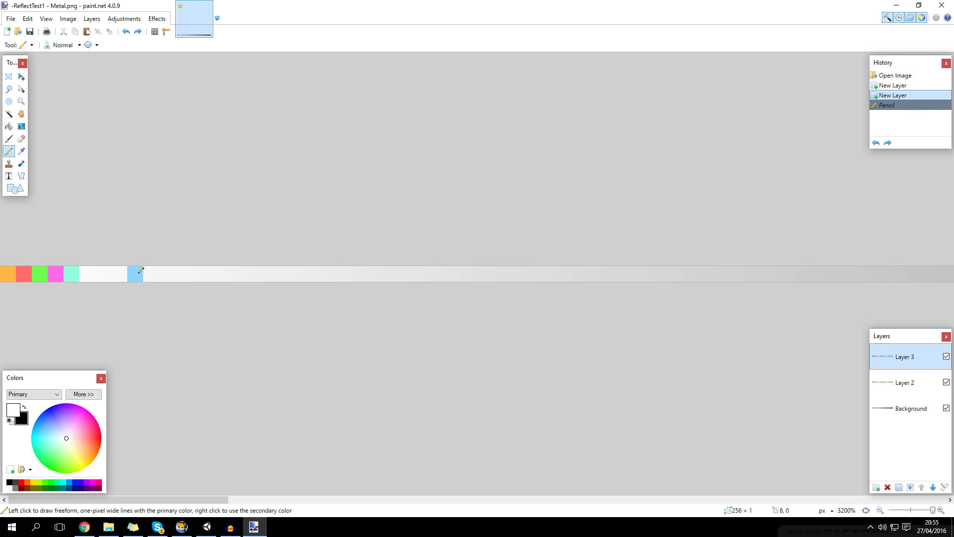
pyautogui.click(139, 273)
# Fill Layer 2 entirely with black using the Paint Bucket.
pyautogui.click(885, 383)
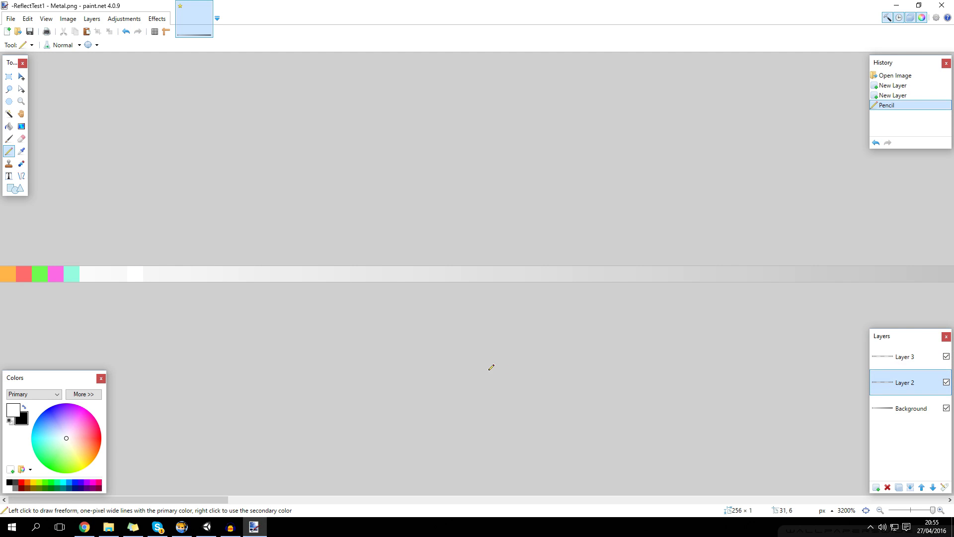
pyautogui.press('f')
pyautogui.click(23, 407)
pyautogui.click(91, 280)
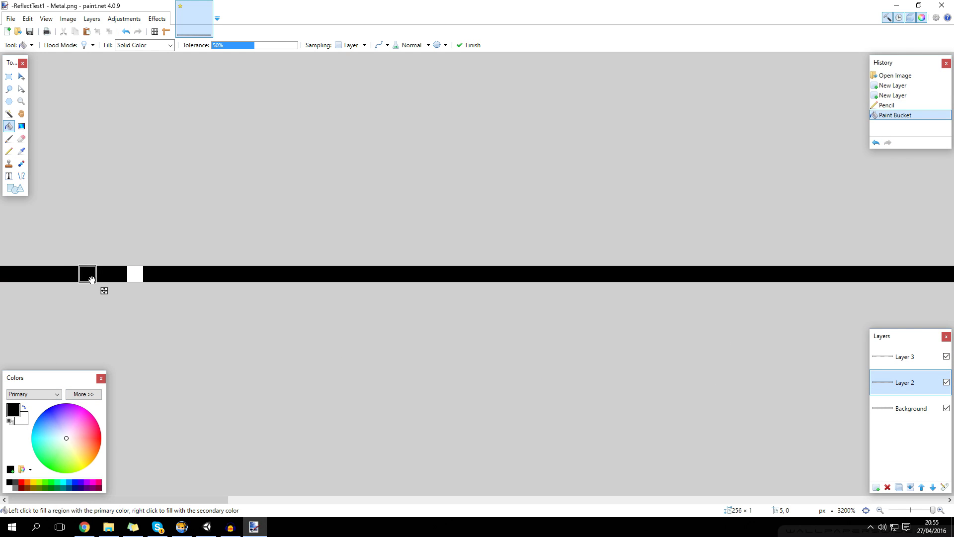
# Merge Layer 3 and Layer 2 down into the Background and check the resulting strip along its length.
pyautogui.click(905, 356)
pyautogui.click(909, 488)
pyautogui.click(909, 488)
pyautogui.keyDown('shift'); pyautogui.hscroll(3, 484, 358); pyautogui.keyUp('shift')
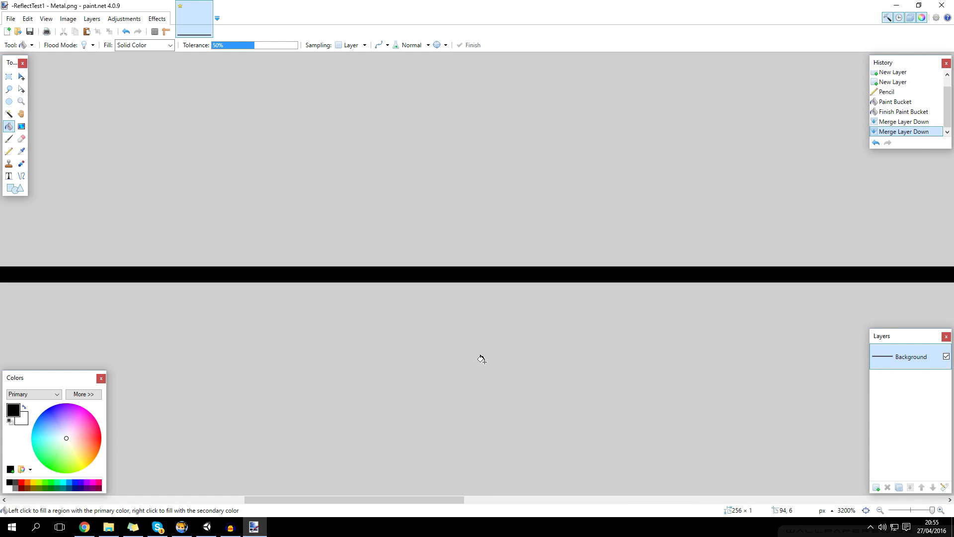
pyautogui.moveTo(401, 505); pyautogui.dragTo(141, 398)
# Save the flattened -ReflectTest1 - Metal.png and close paint.net.
pyautogui.hotkey('ctrl', 's')
pyautogui.click(398, 342)
pyautogui.click(941, 5)
pyautogui.click(201, 359)
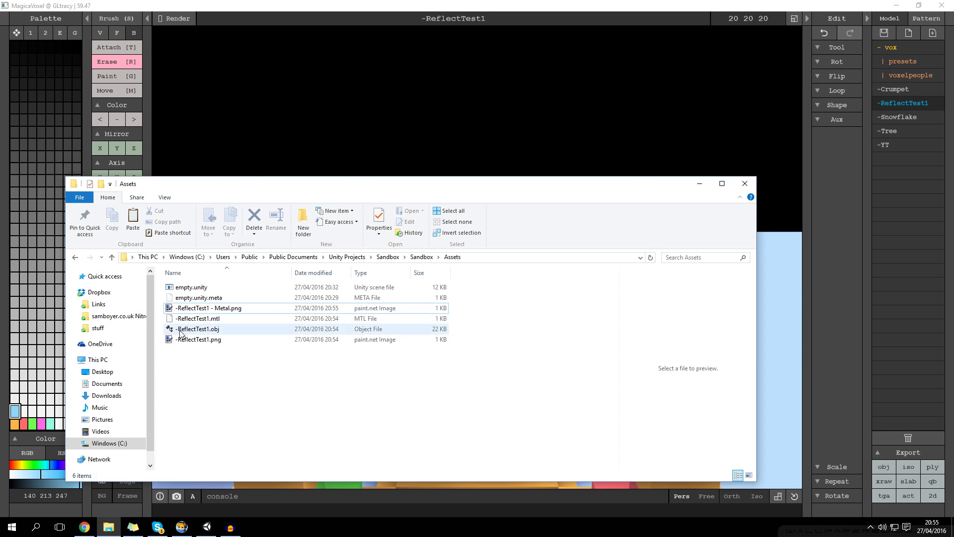
pyautogui.click(194, 340)
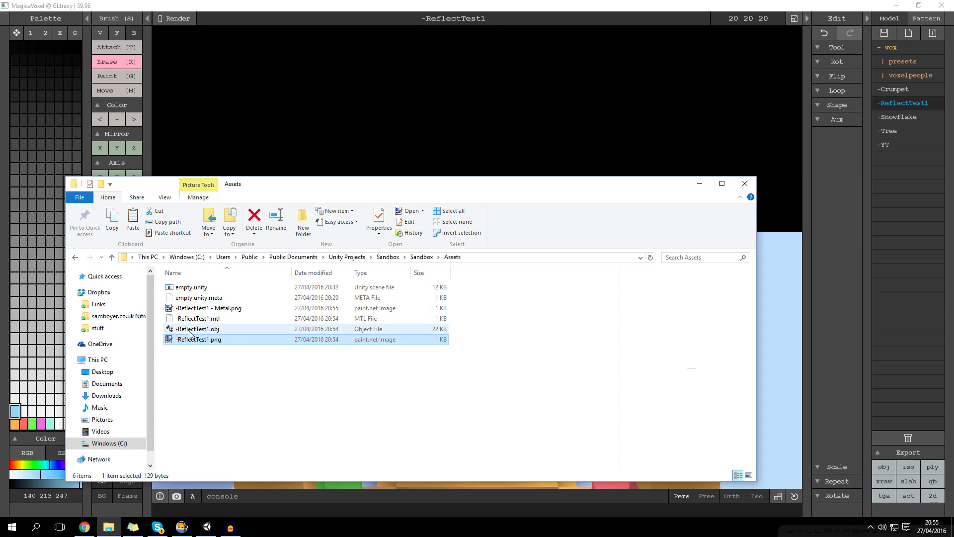
pyautogui.click(193, 330)
pyautogui.click(190, 319)
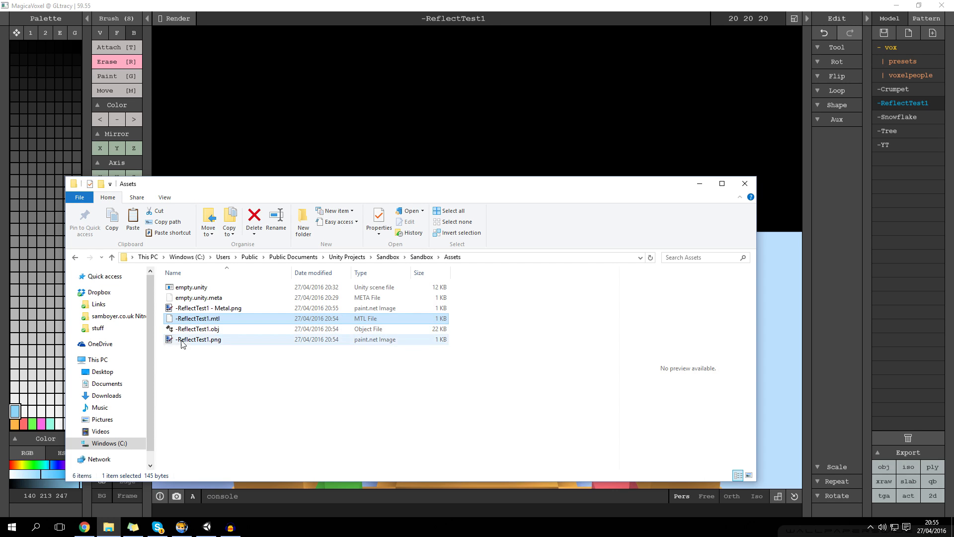
# Switch to Unity and preview the imported -ReflectTest1 model.
pyautogui.click(207, 527)
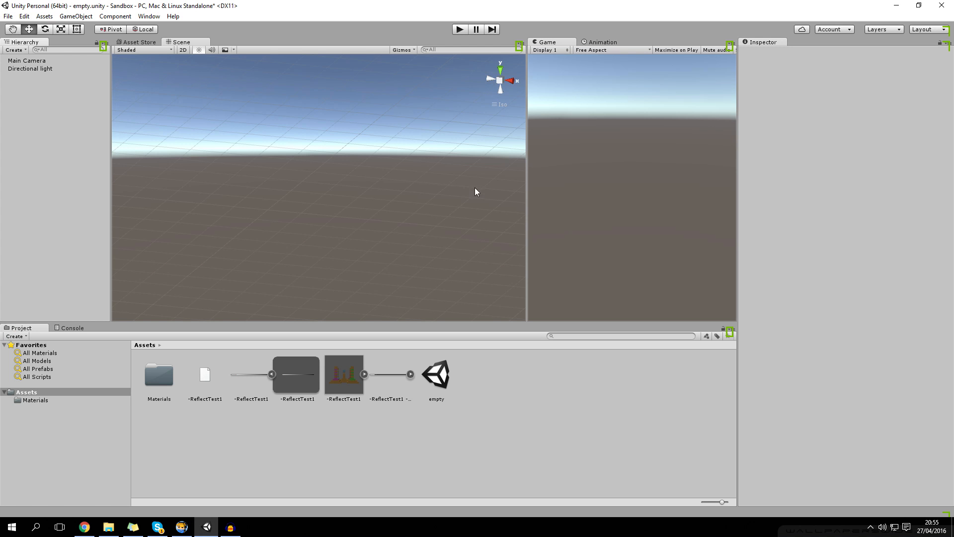
pyautogui.scroll(-4, 274, 218)
pyautogui.click(343, 373)
pyautogui.moveTo(848, 445); pyautogui.dragTo(860, 460)
pyautogui.click(466, 467)
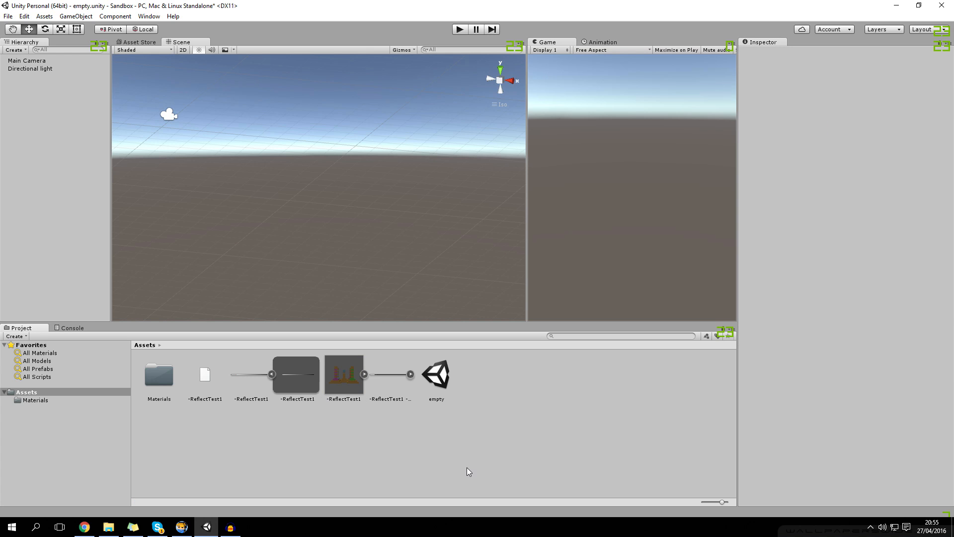
# Set the -ReflectTest1 image's texture type to Texture and filter mode to Point (no filter), and apply the import settings.
pyautogui.click(250, 375)
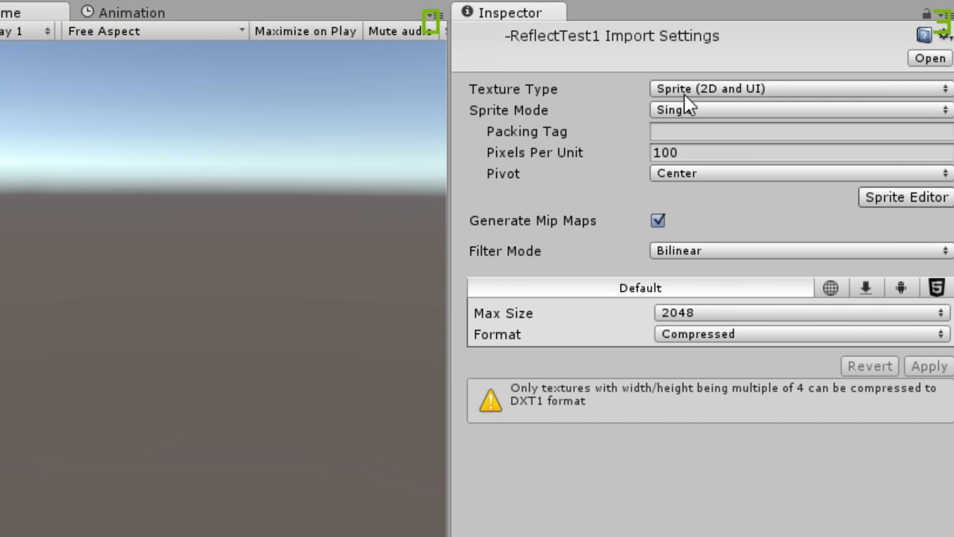
pyautogui.click(800, 80)
pyautogui.click(716, 141)
pyautogui.click(725, 89)
pyautogui.click(715, 115)
pyautogui.click(686, 162)
pyautogui.click(682, 177)
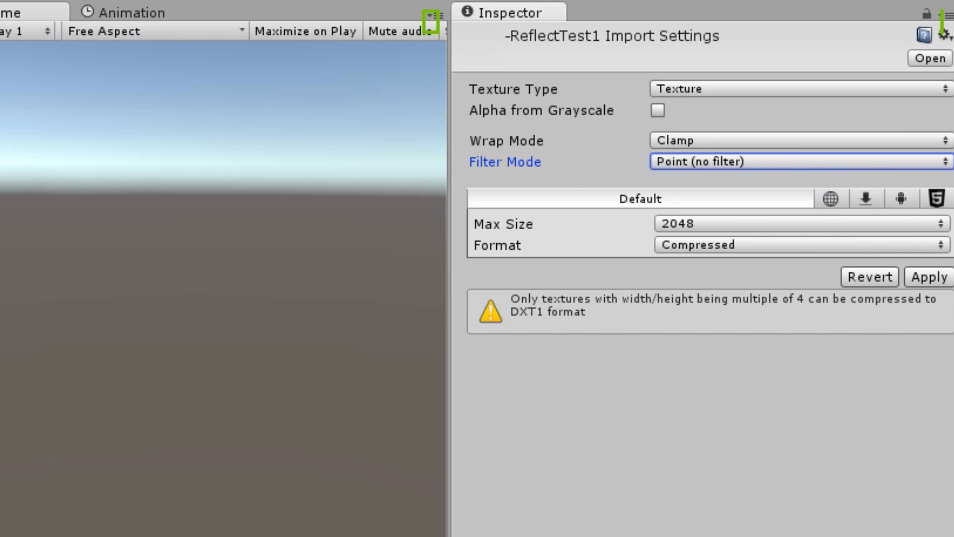
pyautogui.click(922, 276)
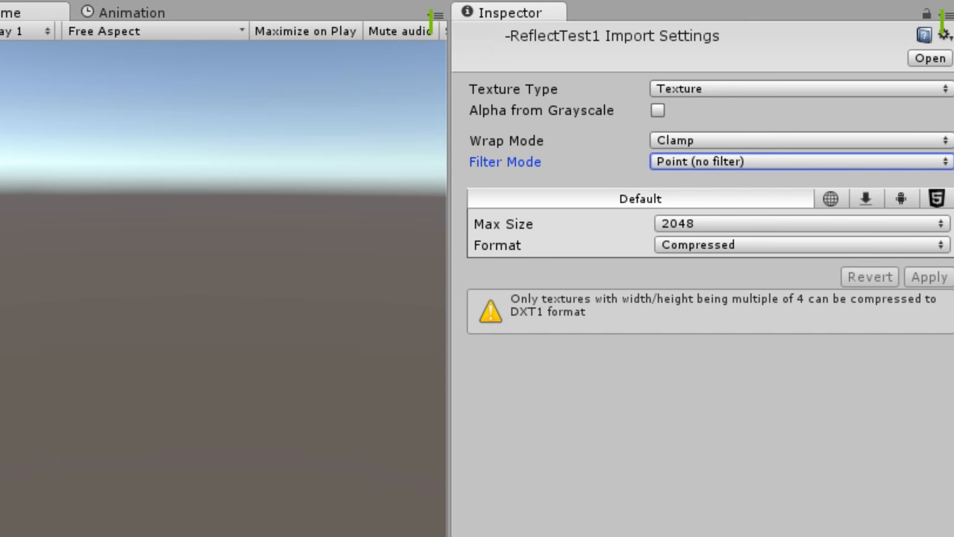
# Set -ReflectTest1 - Metal to type Texture with Alpha from Grayscale enabled and Point (no filter) filtering, and apply the import settings.
pyautogui.click(663, 88)
pyautogui.click(663, 109)
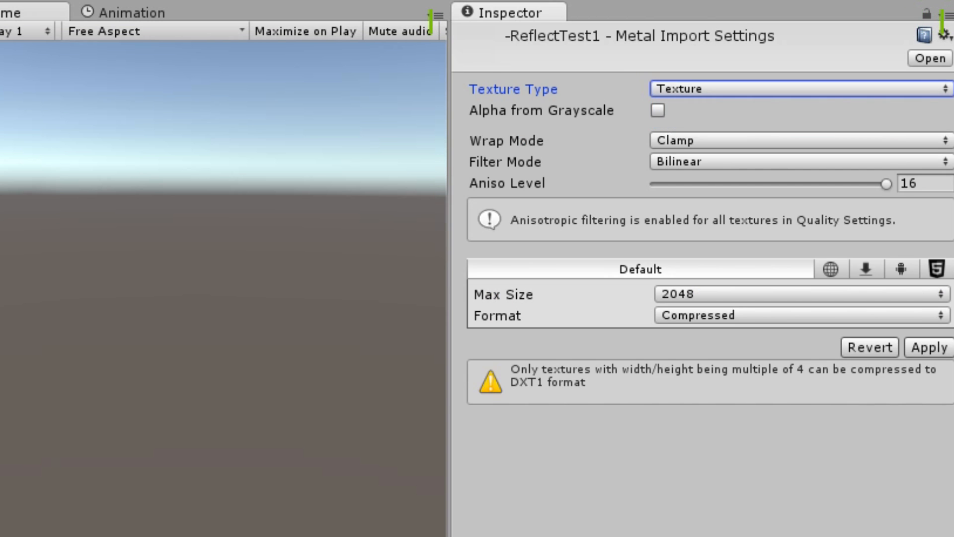
pyautogui.click(685, 93)
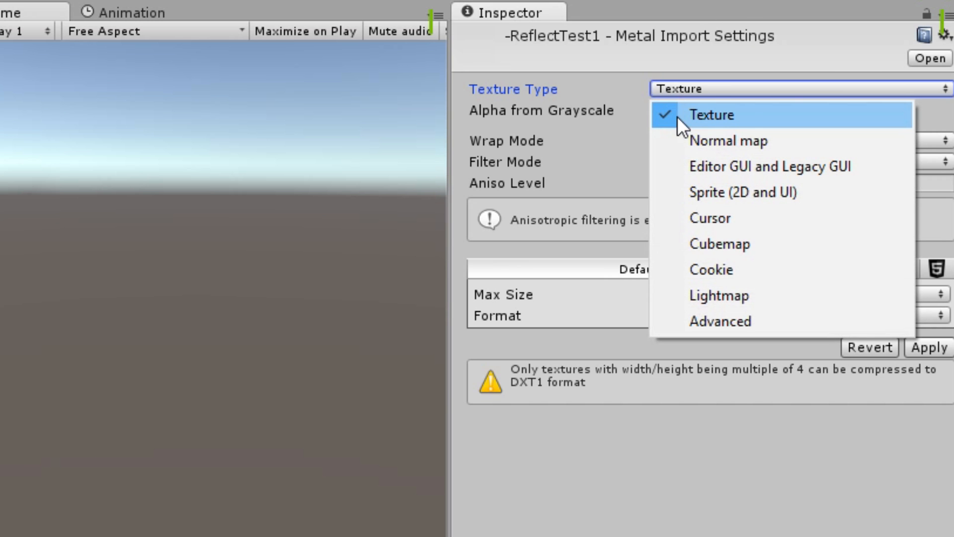
pyautogui.click(681, 115)
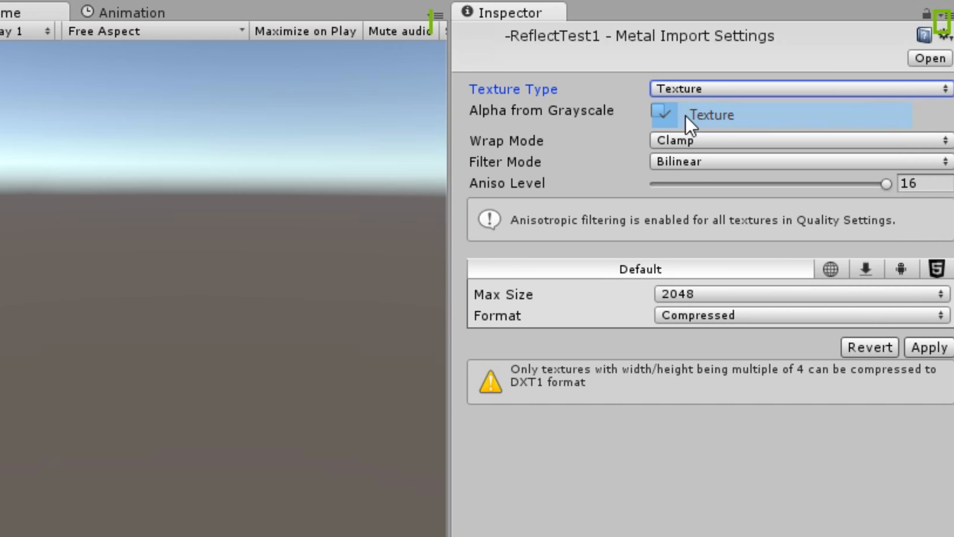
pyautogui.click(657, 112)
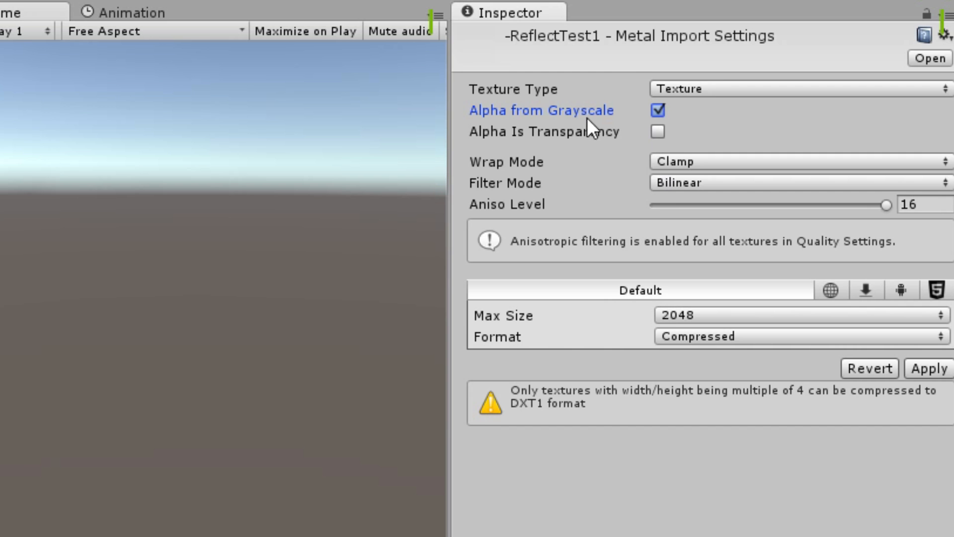
pyautogui.click(679, 183)
pyautogui.click(680, 204)
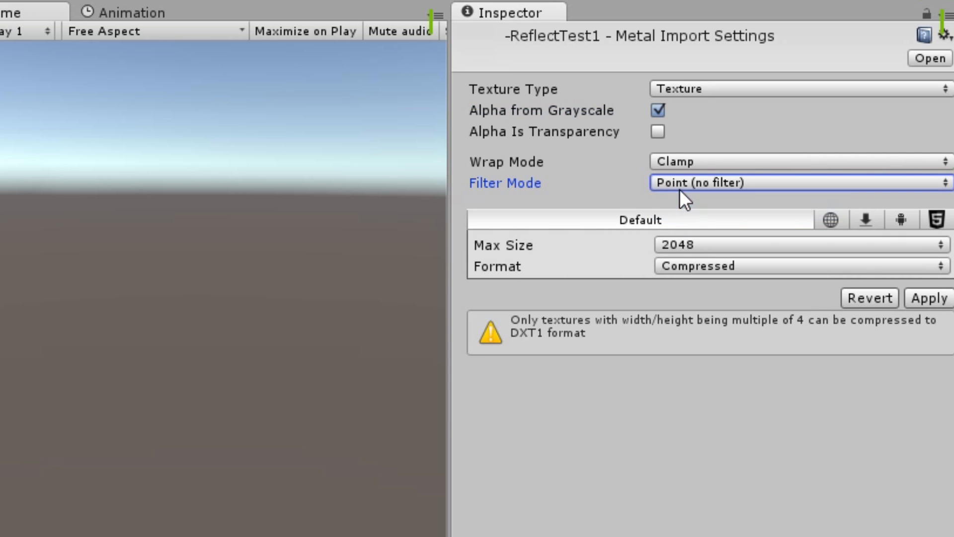
pyautogui.click(934, 297)
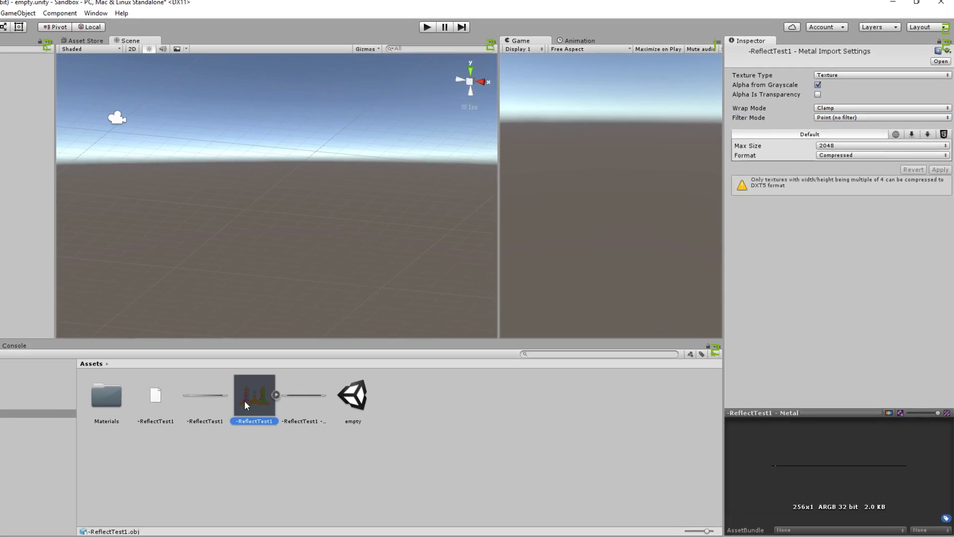
# Place the -ReflectTest1 model in the scene and set its position to 0, 0, 0.
pyautogui.click(297, 379)
pyautogui.moveTo(300, 385); pyautogui.dragTo(392, 211)
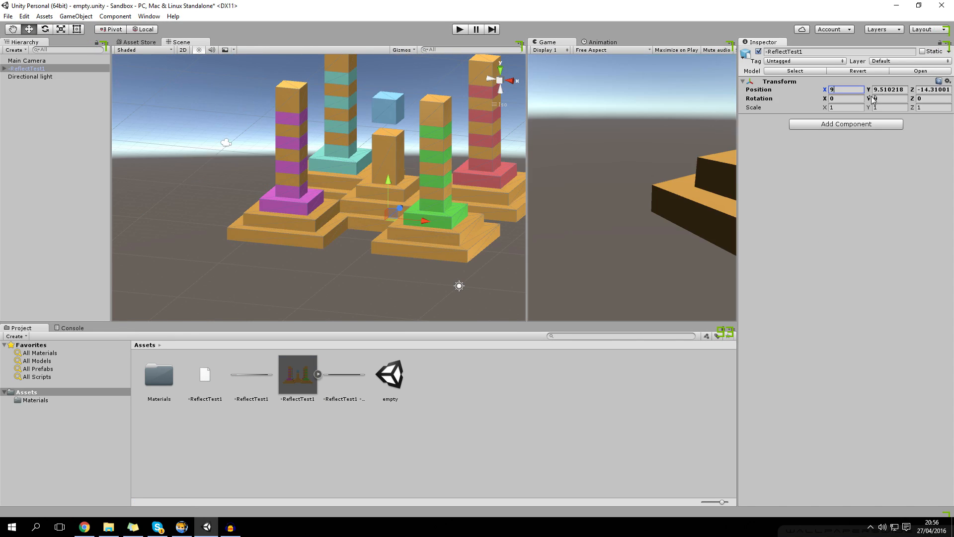
pyautogui.write('0')
pyautogui.press('Tab')
pyautogui.write('0')
pyautogui.press('Tab')
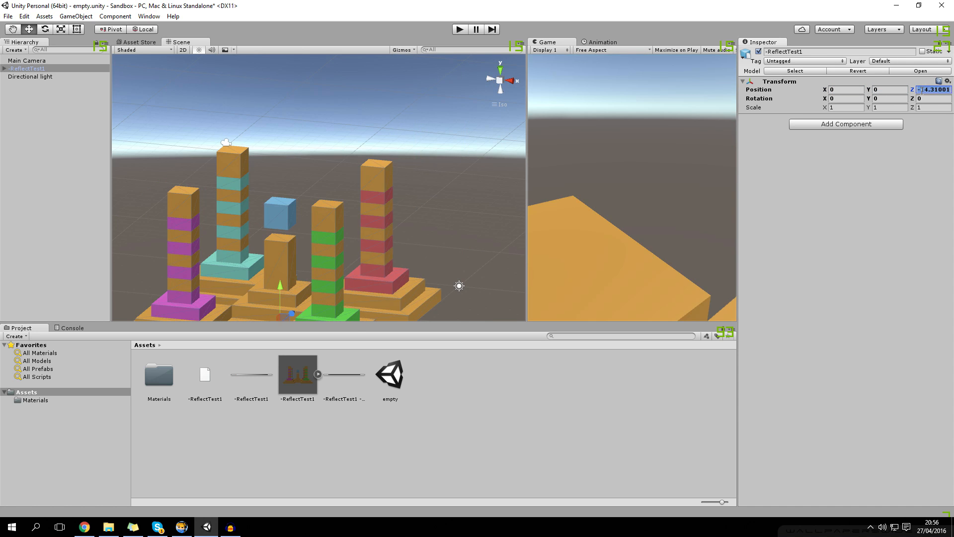
pyautogui.write('0f')
pyautogui.scroll(3, 336, 204)
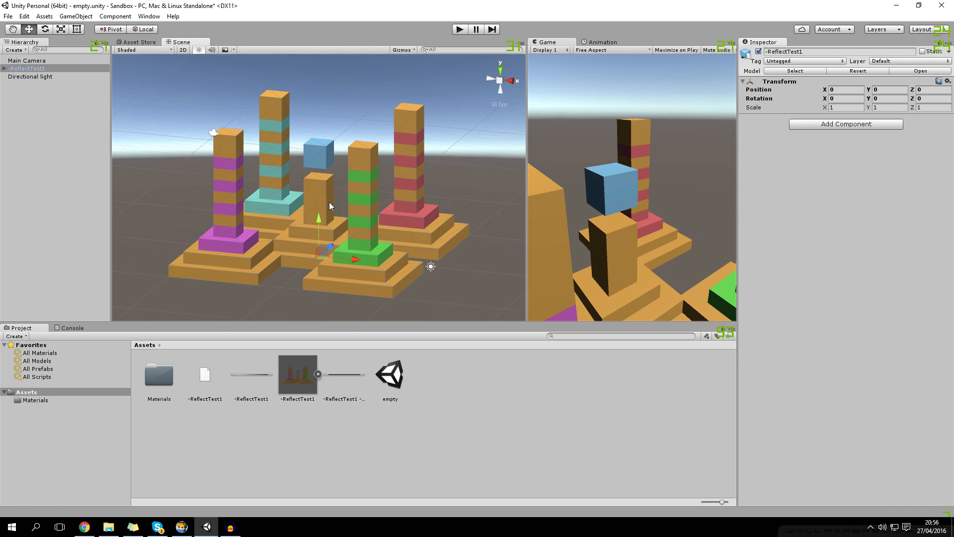
# Expand the -ReflectTest1 object in the scene hierarchy and inspect its default child mesh.
pyautogui.click(4, 68)
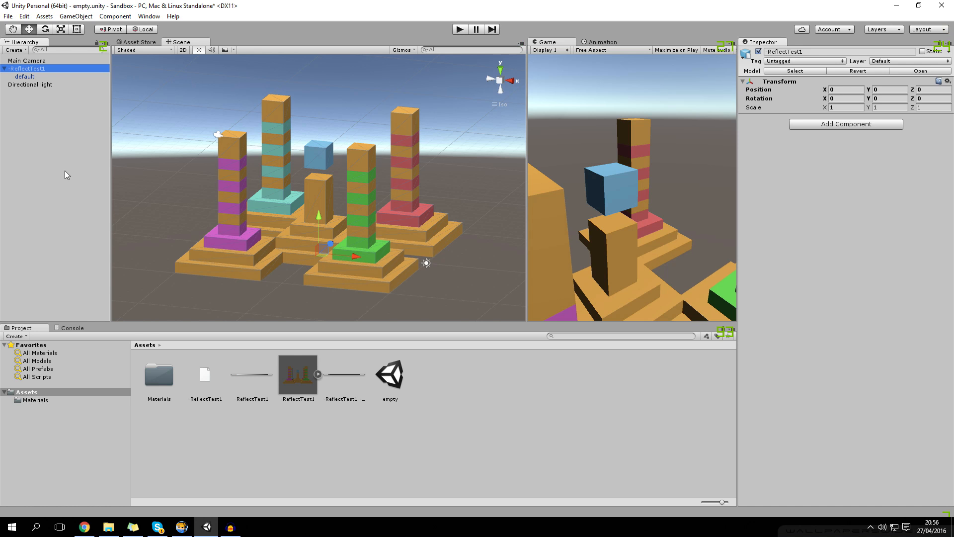
pyautogui.click(27, 76)
pyautogui.click(23, 70)
pyautogui.click(21, 77)
# Open the palette material in the Materials folder and assign -ReflectTest1 - Metal as its Metallic map.
pyautogui.doubleClick(160, 377)
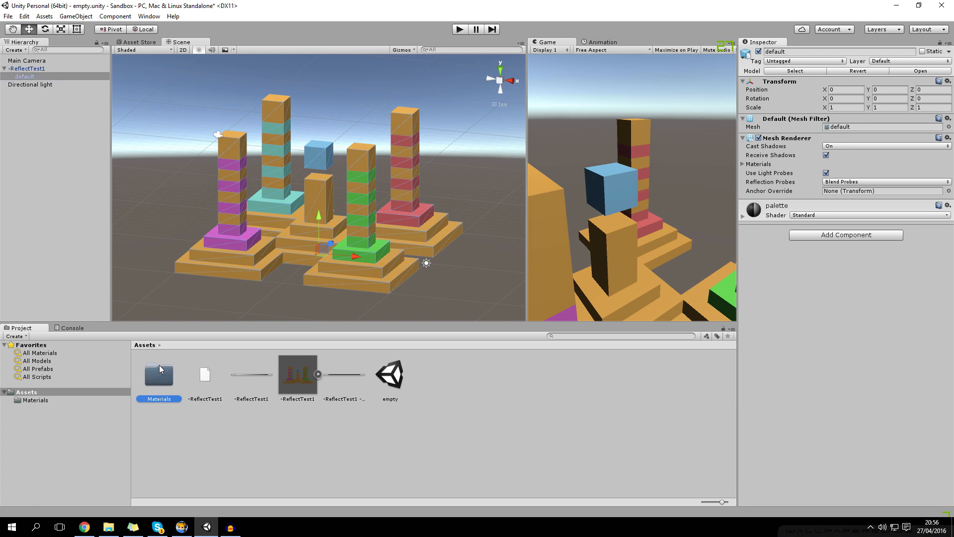
pyautogui.click(159, 372)
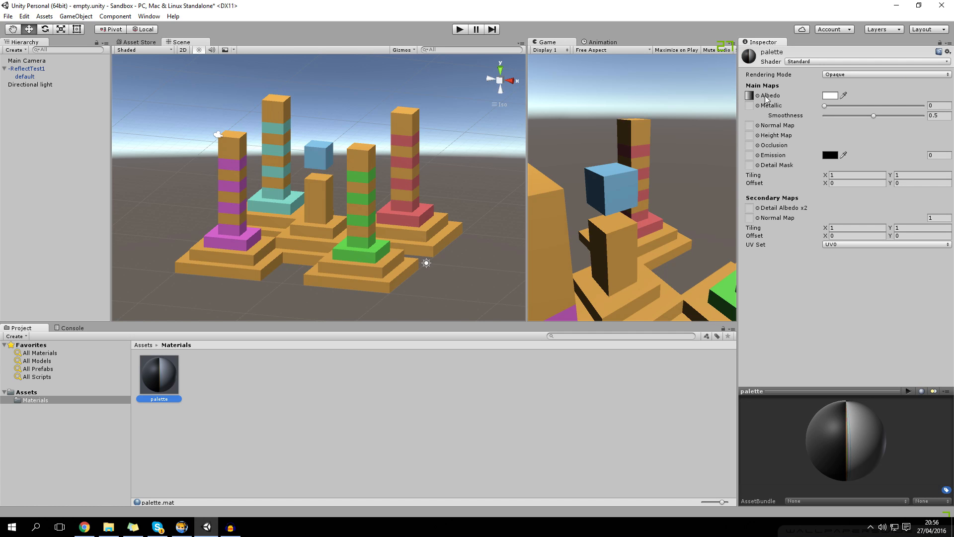
pyautogui.moveTo(858, 469); pyautogui.dragTo(837, 446)
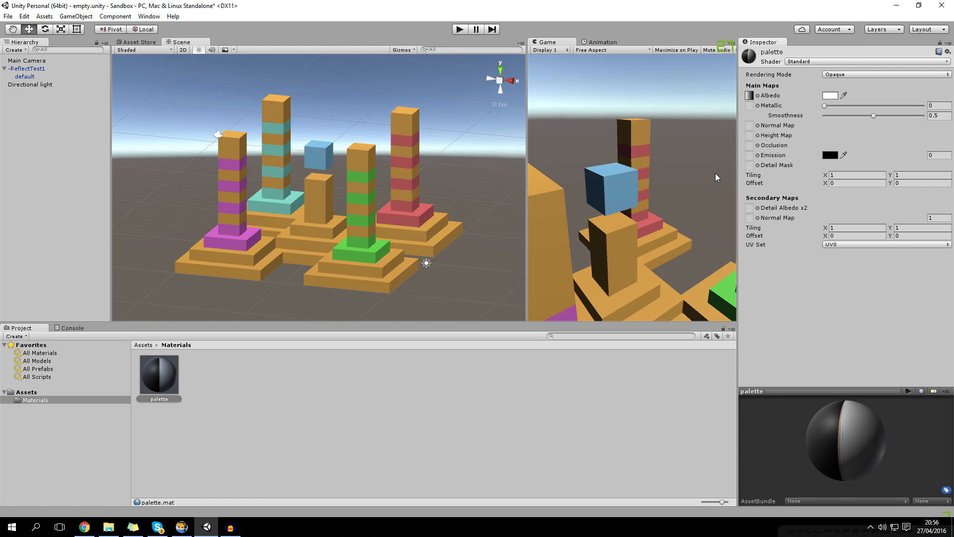
pyautogui.click(143, 344)
pyautogui.moveTo(347, 377); pyautogui.dragTo(750, 109)
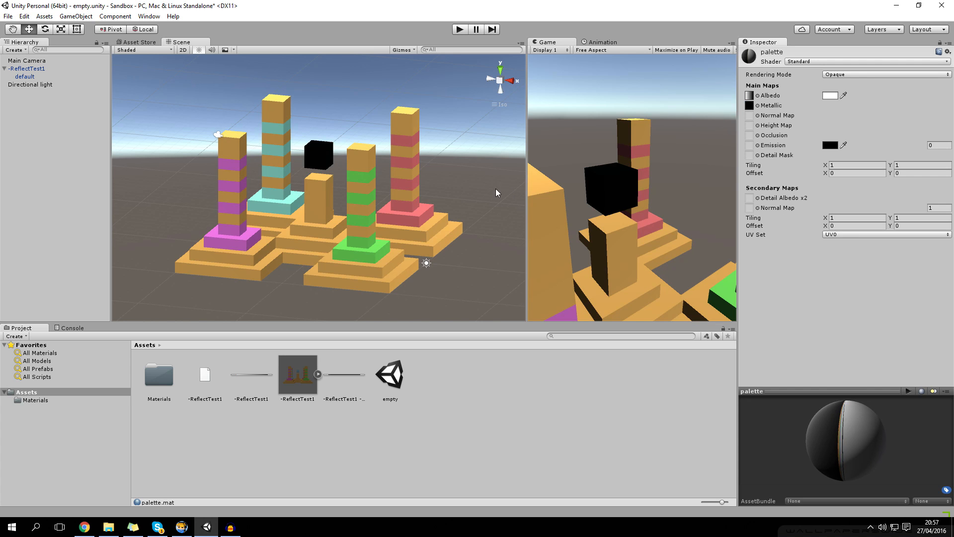
pyautogui.scroll(5, 306, 157)
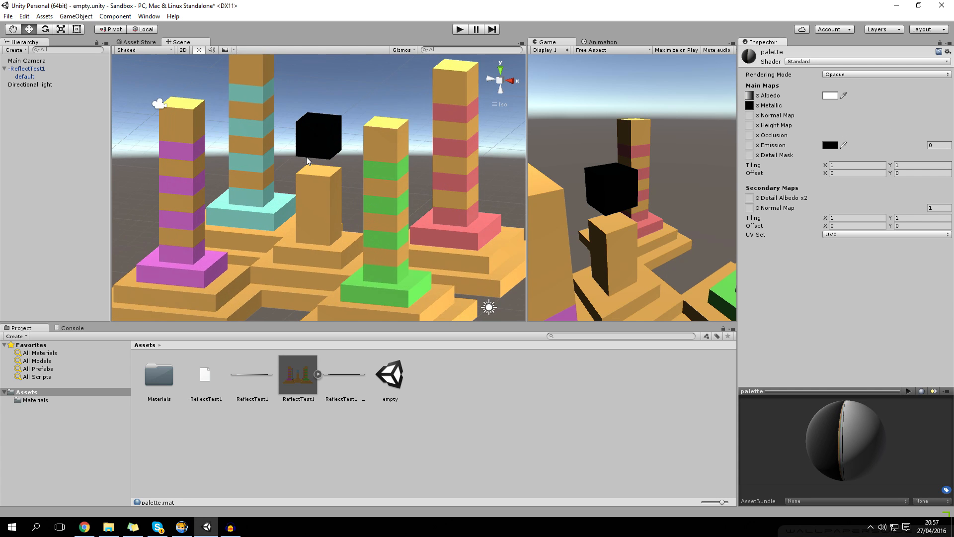
pyautogui.keyDown('alt'); pyautogui.moveTo(313, 148); pyautogui.dragTo(309, 151); pyautogui.keyUp('alt')
# Create an empty child object under default and set its Y position to 9, inside the floating cube.
pyautogui.click(20, 77)
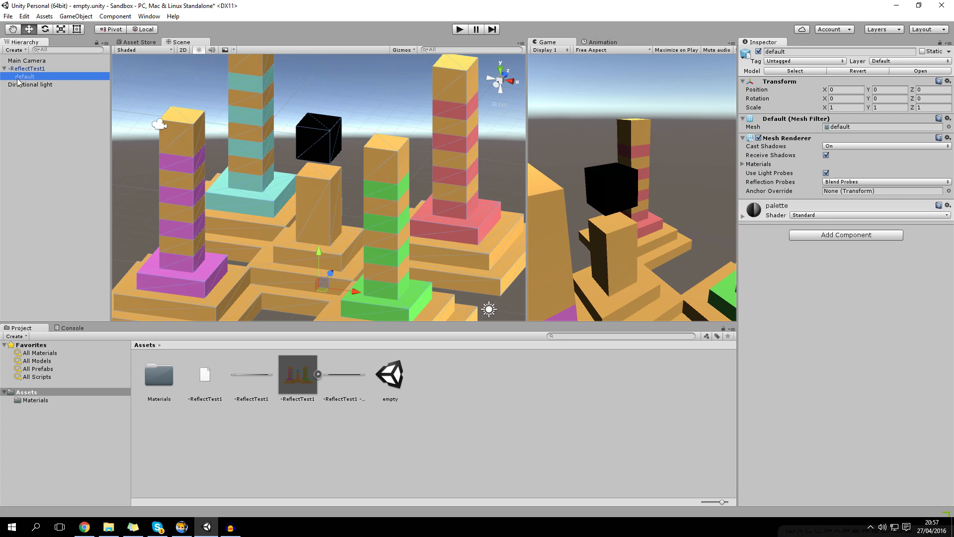
pyautogui.click(16, 50)
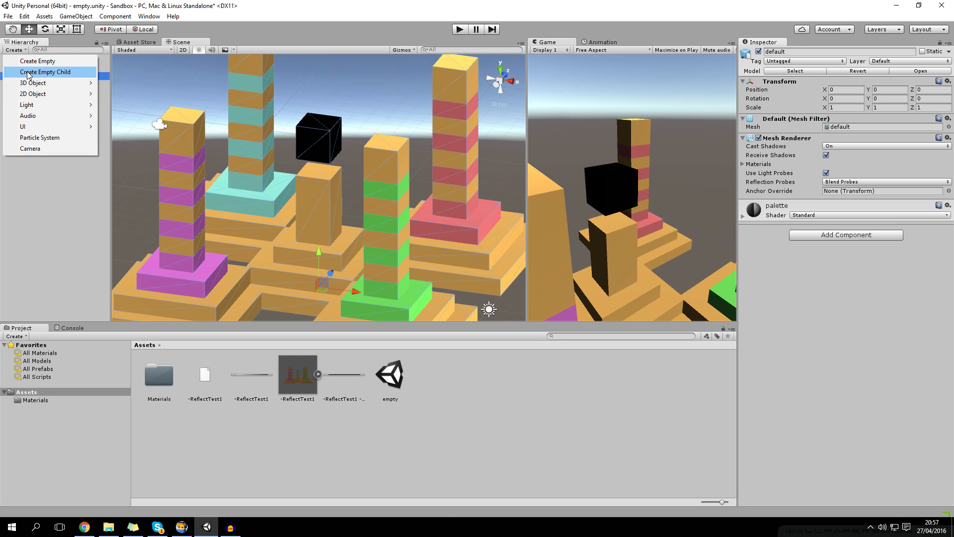
pyautogui.click(27, 73)
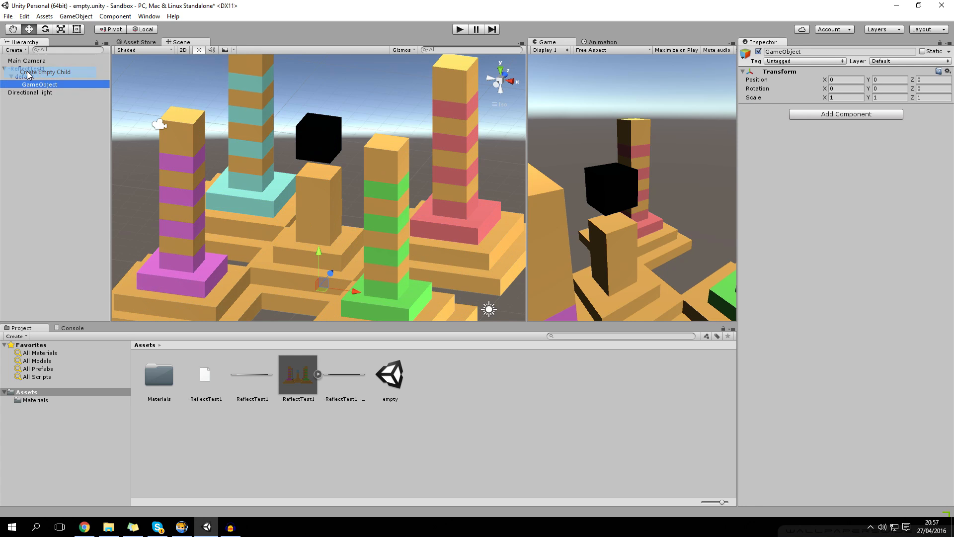
pyautogui.click(886, 79)
pyautogui.write('9')
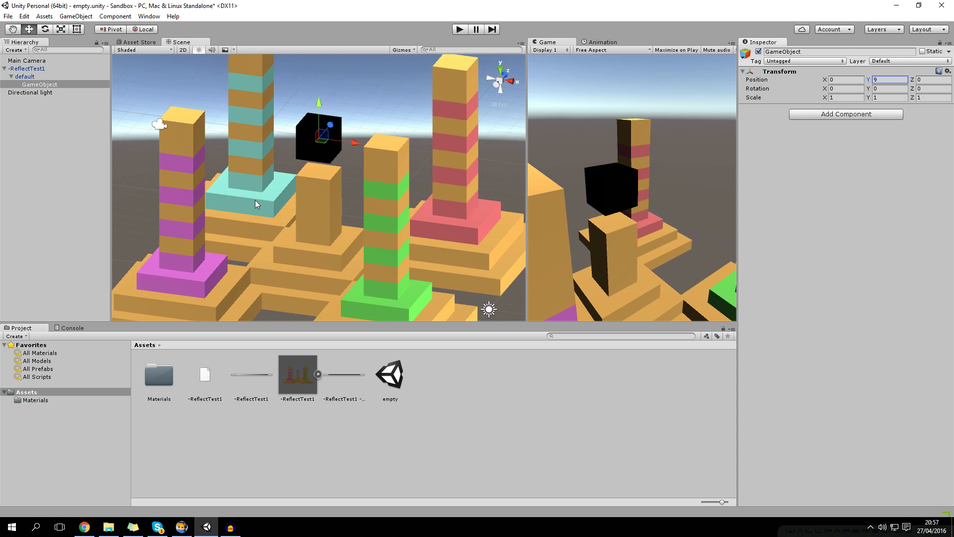
pyautogui.keyDown('alt'); pyautogui.moveTo(272, 205); pyautogui.dragTo(369, 192); pyautogui.keyUp('alt')
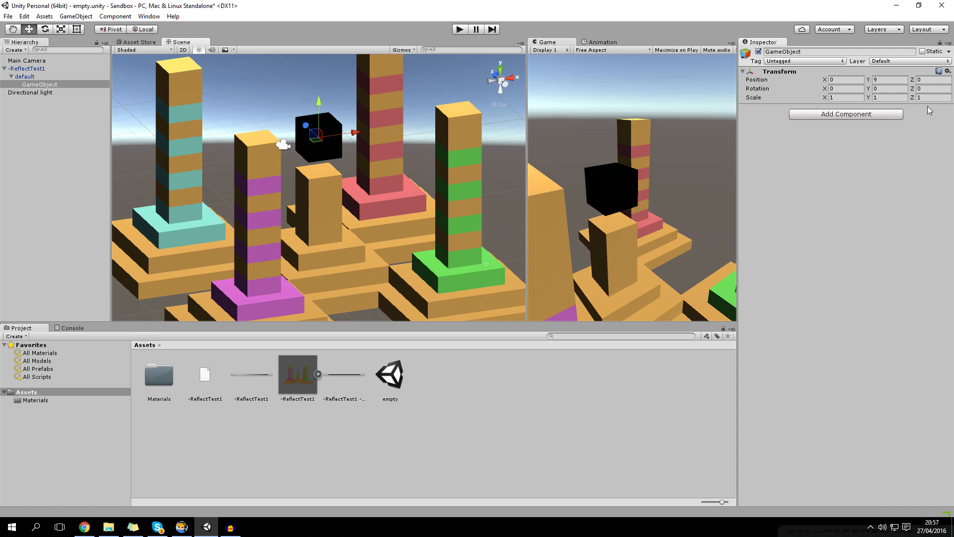
# Add a Reflection Probe component from the Rendering category to the empty child GameObject.
pyautogui.click(830, 114)
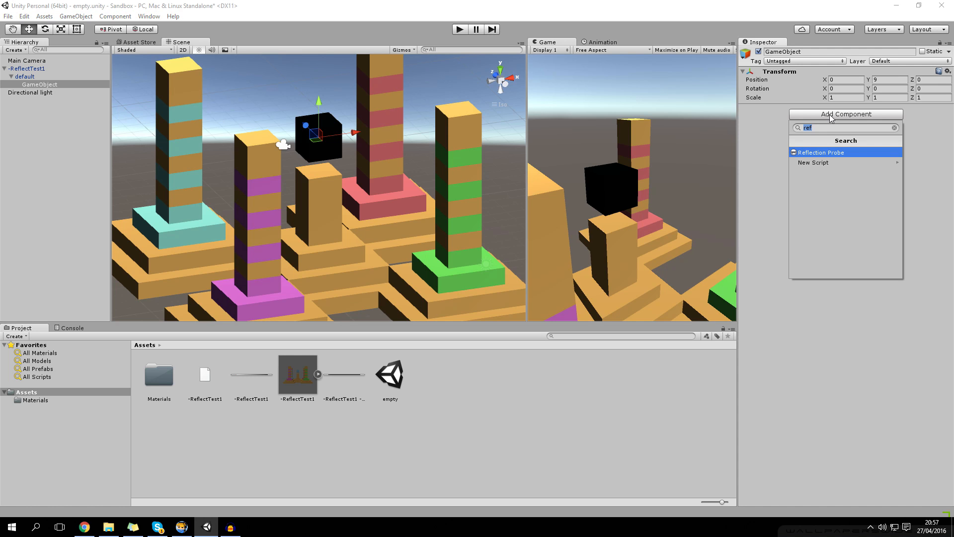
pyautogui.press('BackSpace')
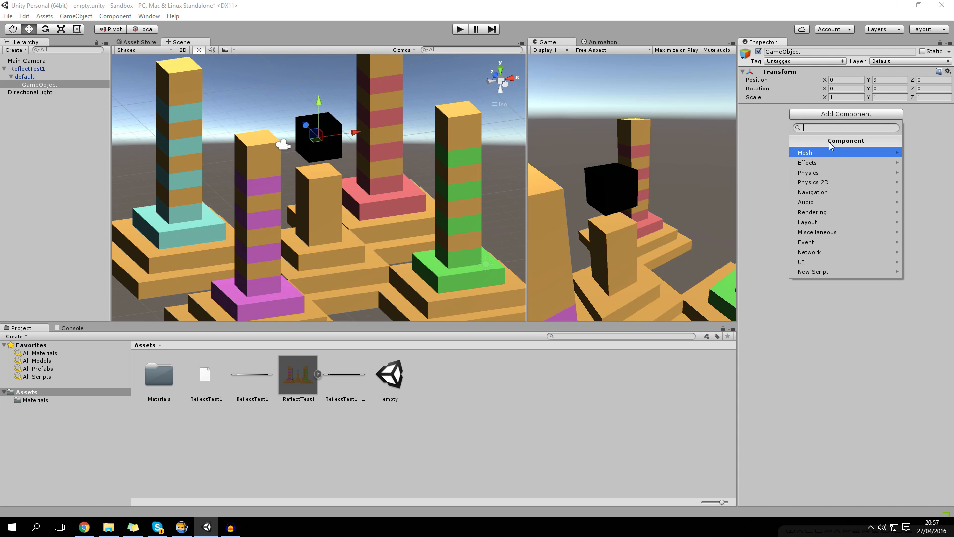
pyautogui.click(819, 212)
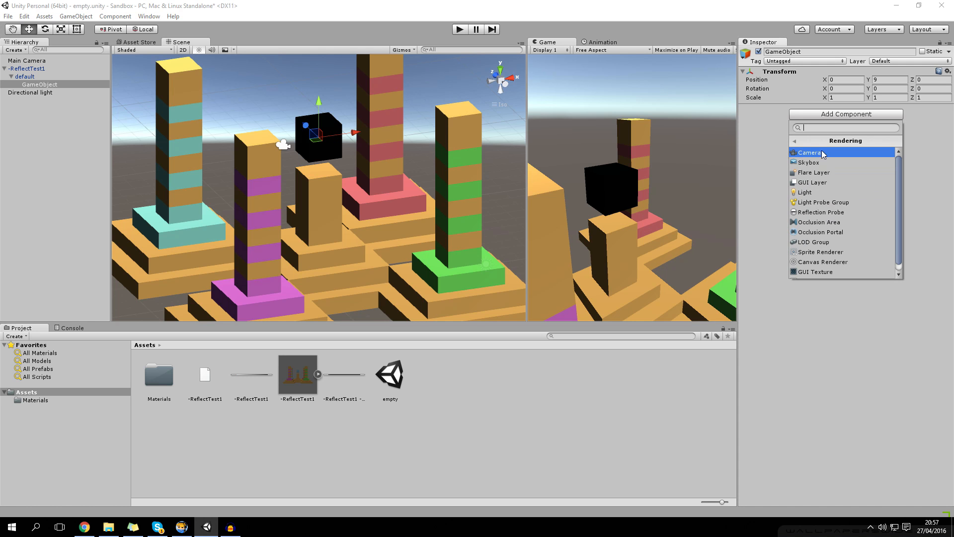
pyautogui.click(824, 212)
pyautogui.keyDown('alt'); pyautogui.moveTo(330, 216); pyautogui.dragTo(271, 231); pyautogui.keyUp('alt')
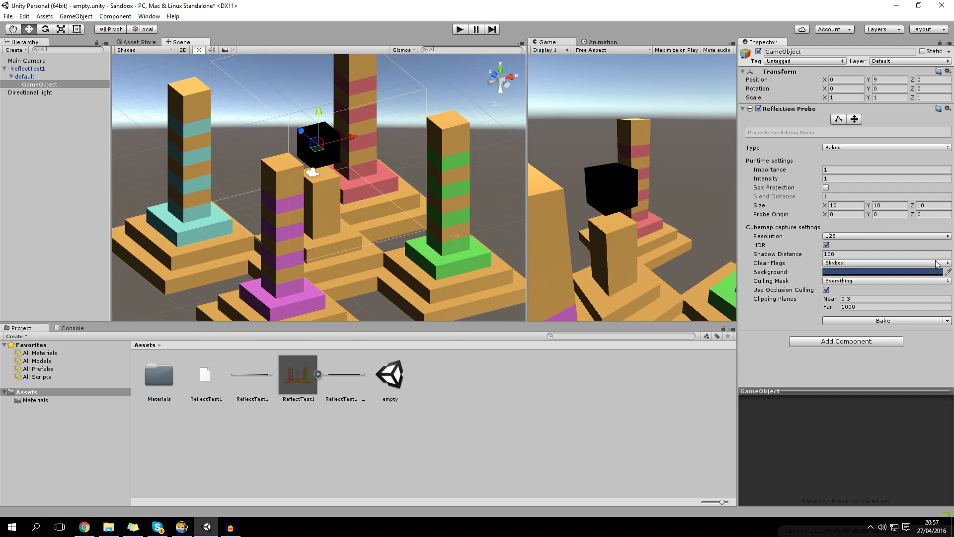
# Set the reflection probe's size to 30 on X, Y and Z so it encloses the whole model.
pyautogui.click(844, 204)
pyautogui.write('30')
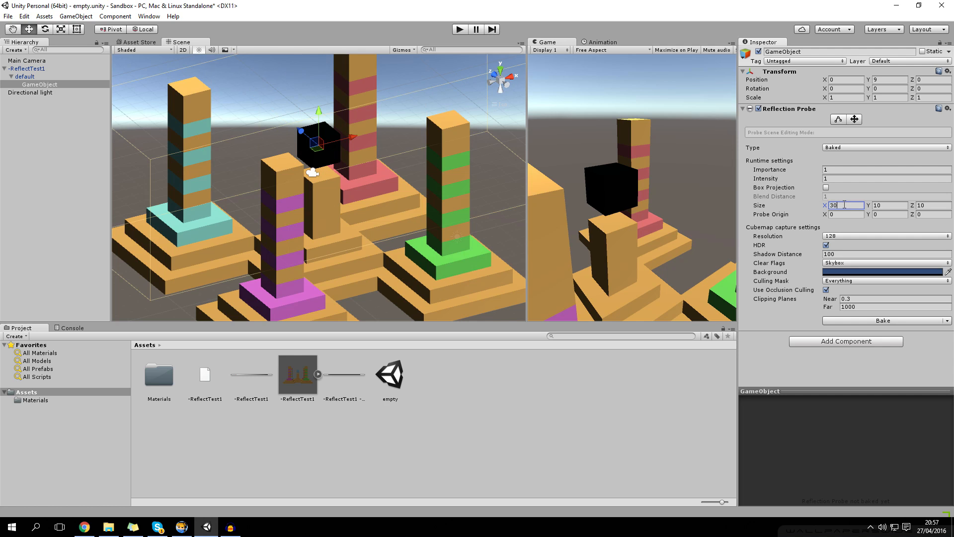
pyautogui.press('Tab')
pyautogui.write('30')
pyautogui.press('Tab')
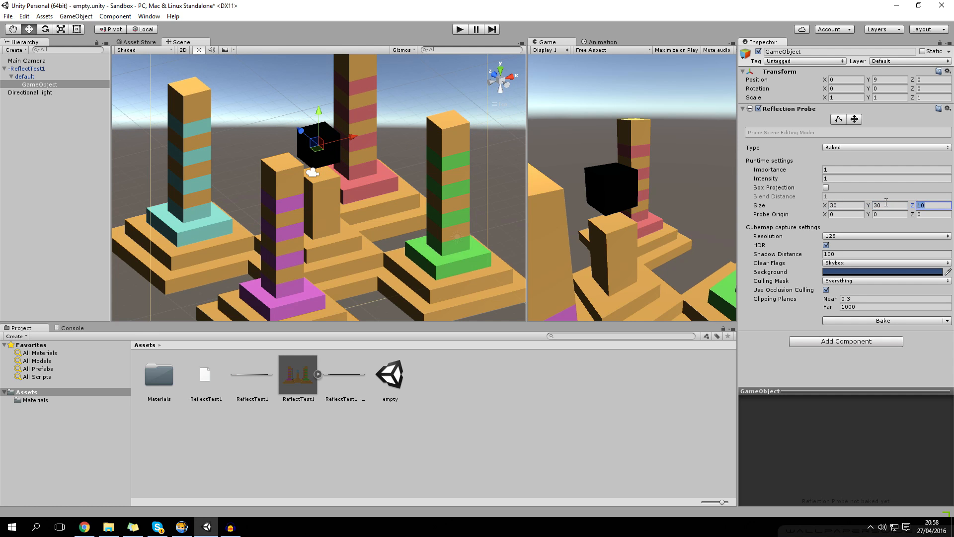
pyautogui.scroll(-5, 367, 192)
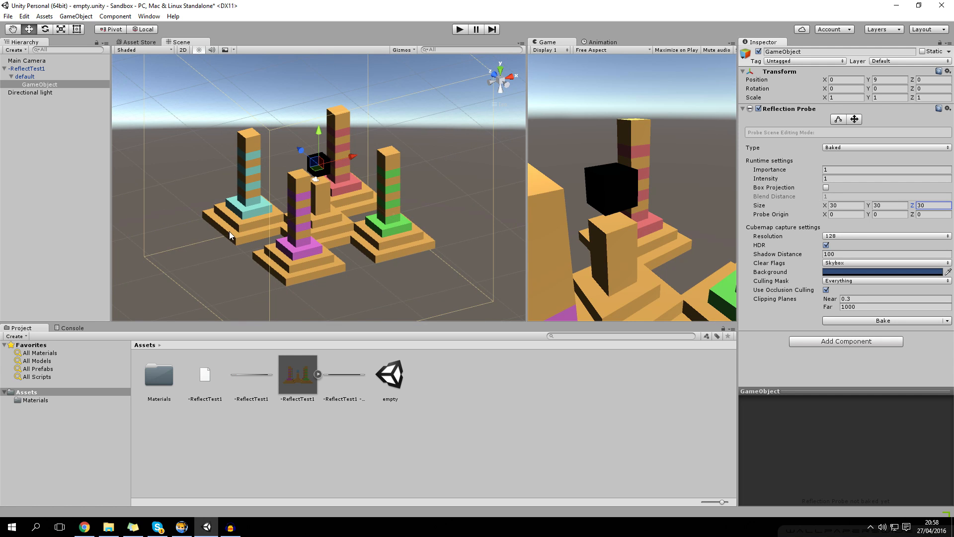
pyautogui.keyDown('alt'); pyautogui.moveTo(229, 231); pyautogui.dragTo(448, 229); pyautogui.keyUp('alt')
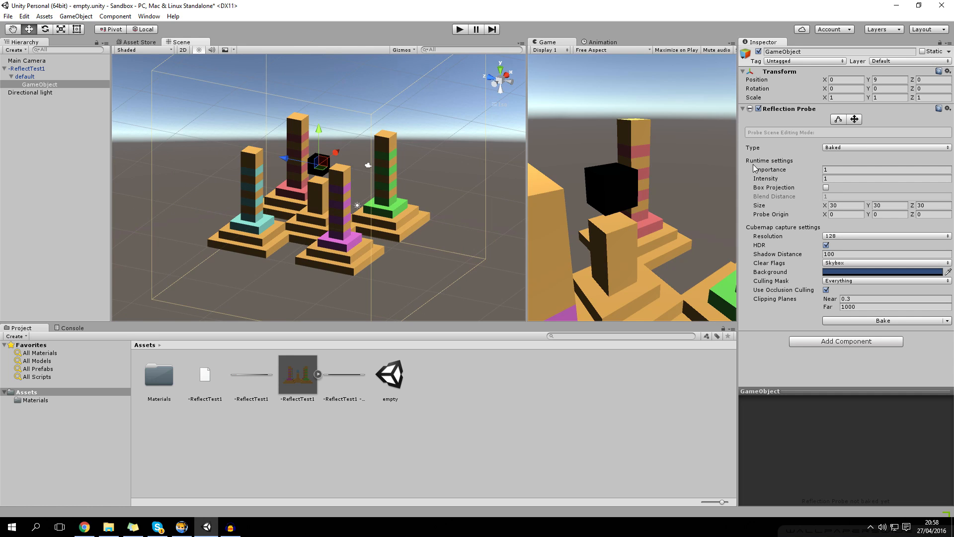
# Set the reflection probe's type to Realtime and inspect its captured reflection preview.
pyautogui.click(854, 150)
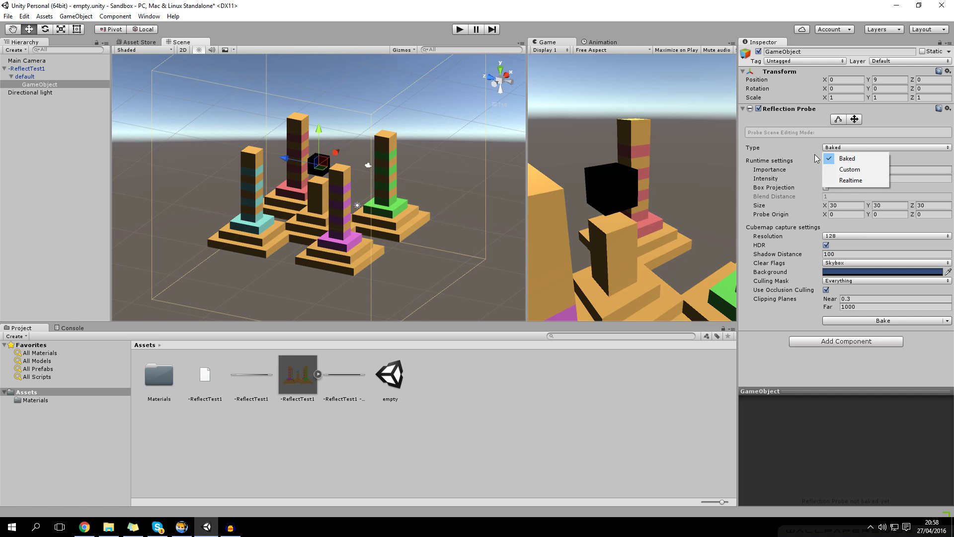
pyautogui.click(836, 181)
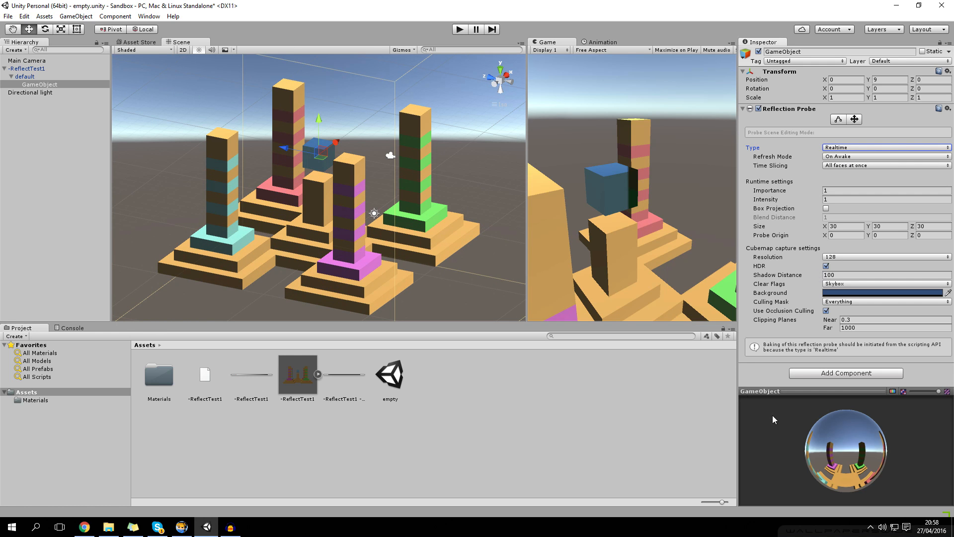
pyautogui.moveTo(831, 439); pyautogui.dragTo(926, 471)
# Start play mode and examine the floating cube's reflections from different angles in the scene.
pyautogui.doubleClick(19, 77)
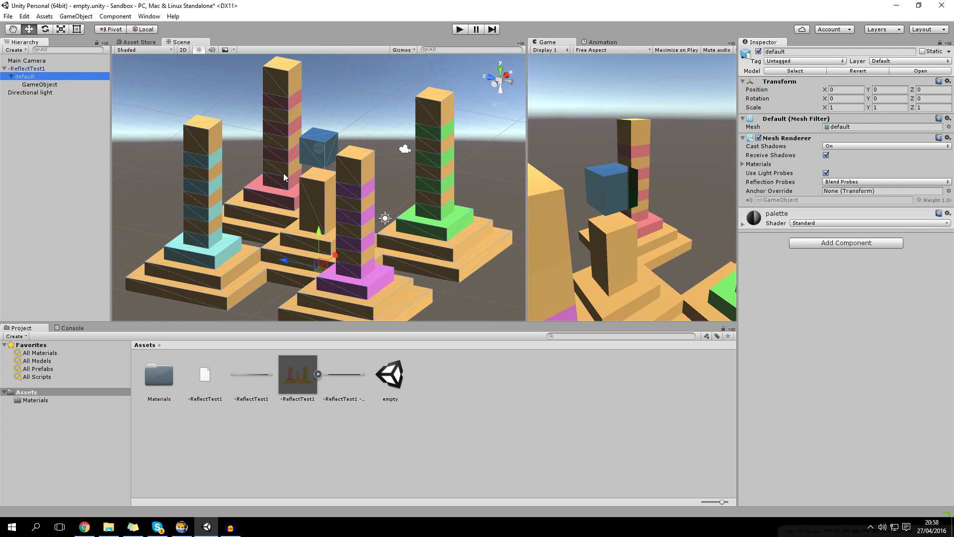
pyautogui.click(460, 29)
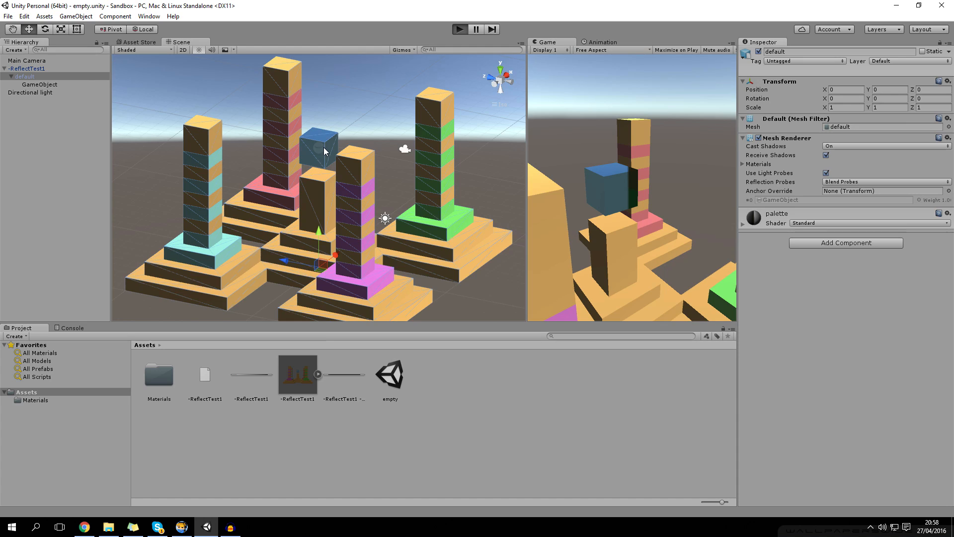
pyautogui.keyDown('alt'); pyautogui.moveTo(312, 167); pyautogui.dragTo(383, 179); pyautogui.keyUp('alt')
pyautogui.scroll(2, 348, 184)
pyautogui.moveTo(331, 214); pyautogui.dragTo(388, 191, button='middle')
pyautogui.keyDown('alt'); pyautogui.moveTo(389, 191); pyautogui.dragTo(83, 154); pyautogui.keyUp('alt')
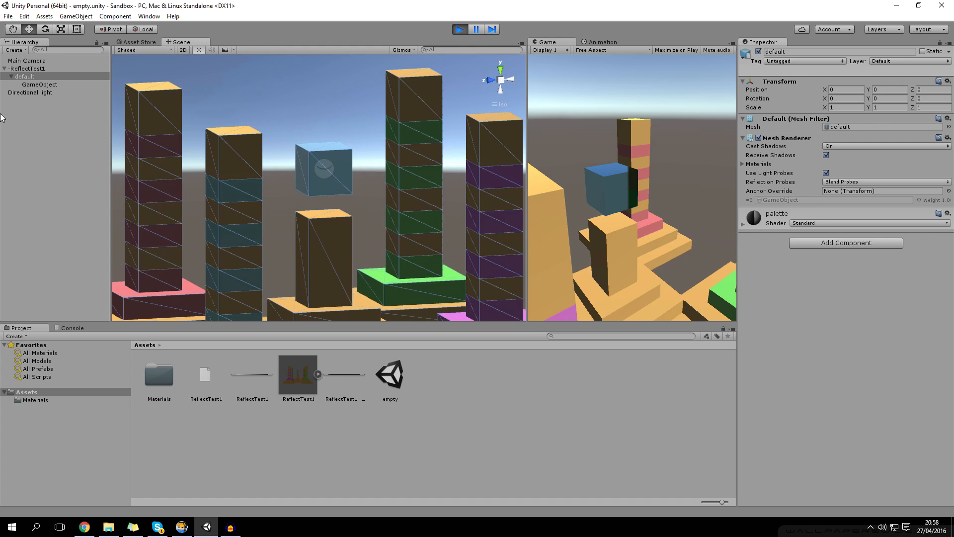
# Set the reflection probe's resolution to 512 and refresh mode to Every frame, with Box Projection enabled.
pyautogui.click(35, 84)
pyautogui.keyDown('alt'); pyautogui.moveTo(299, 255); pyautogui.dragTo(838, 258); pyautogui.keyUp('alt')
pyautogui.keyDown('alt'); pyautogui.moveTo(314, 143); pyautogui.dragTo(318, 216); pyautogui.keyUp('alt')
pyautogui.click(842, 258)
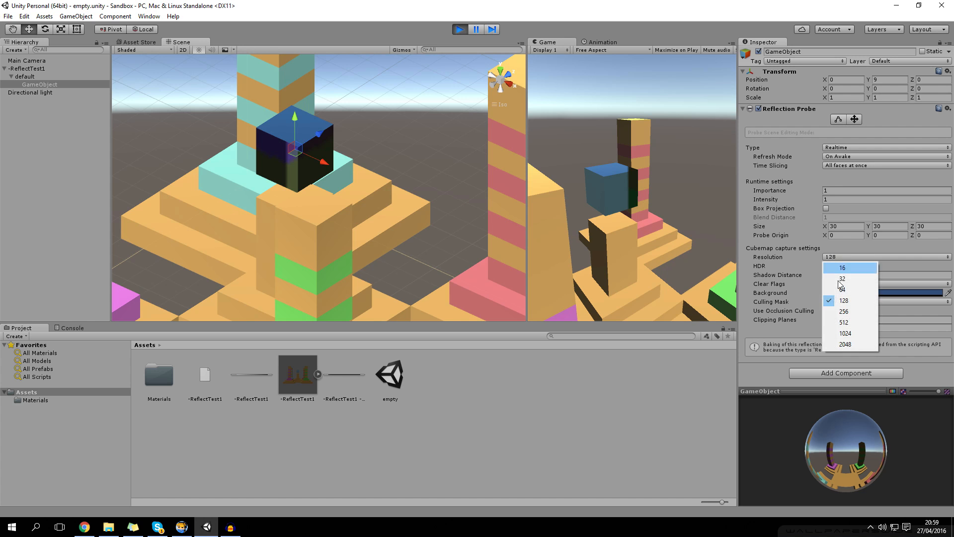
pyautogui.click(845, 323)
pyautogui.keyDown('alt'); pyautogui.moveTo(298, 198); pyautogui.dragTo(502, 134); pyautogui.keyUp('alt')
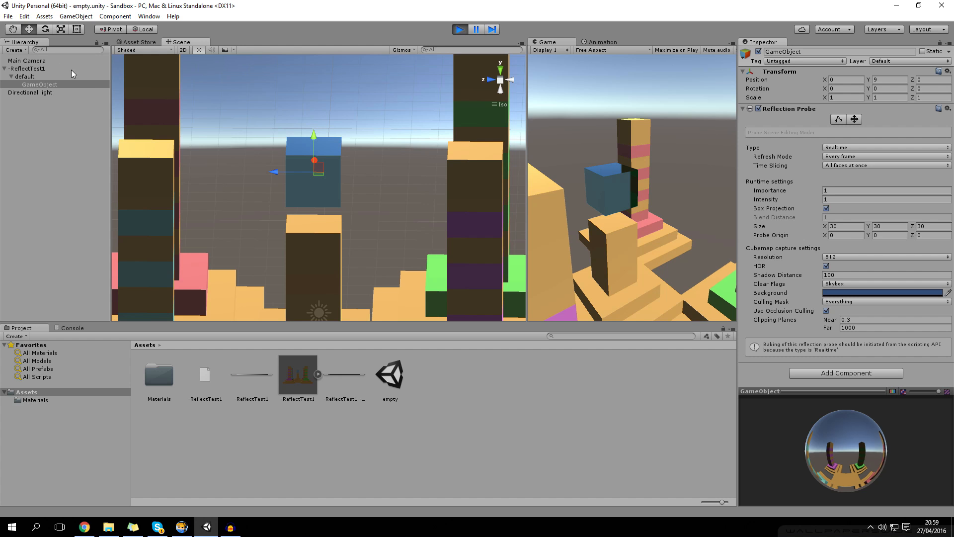
# Create a sphere, place it beside the floating blue cube, and set its scale to 3 on all axes.
pyautogui.click(15, 50)
pyautogui.moveTo(75, 82)
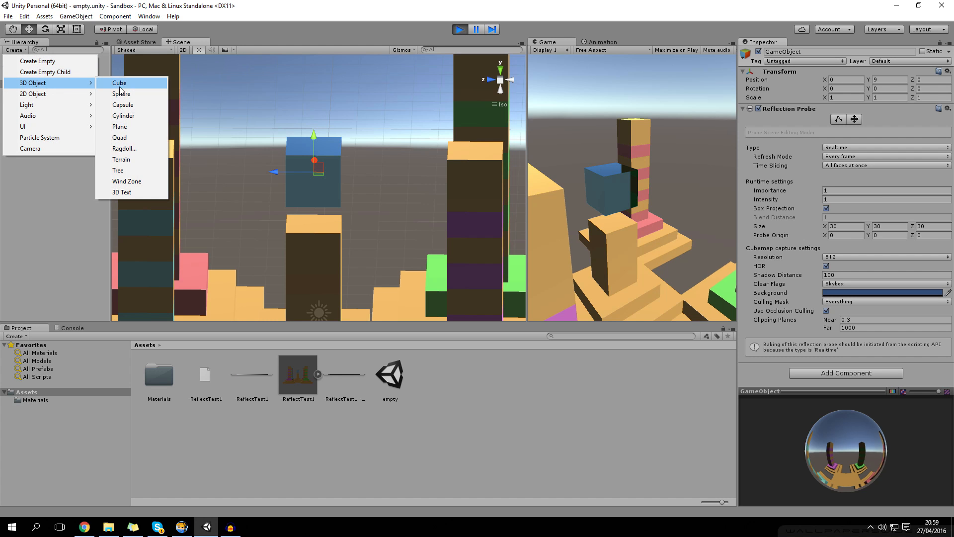
pyautogui.click(124, 94)
pyautogui.click(320, 188)
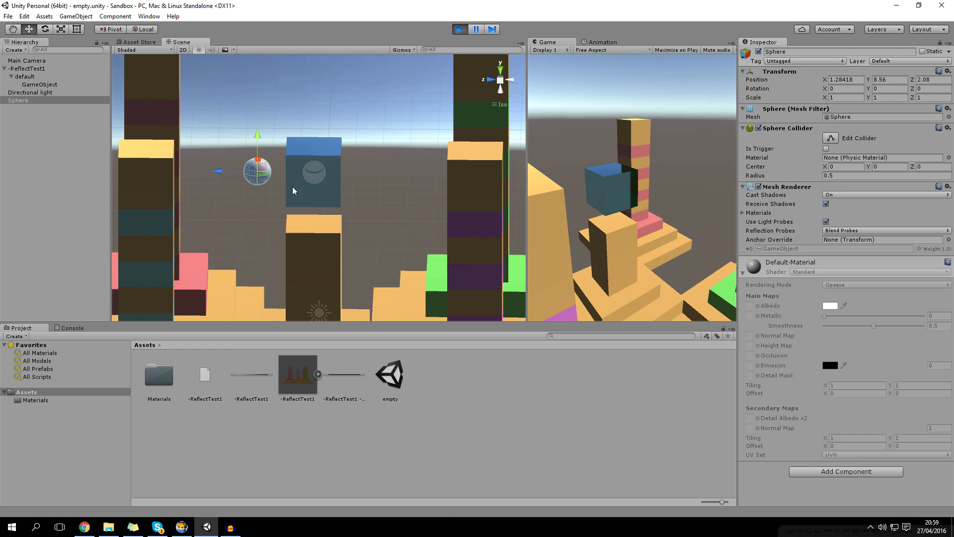
pyautogui.click(854, 98)
pyautogui.press('Tab')
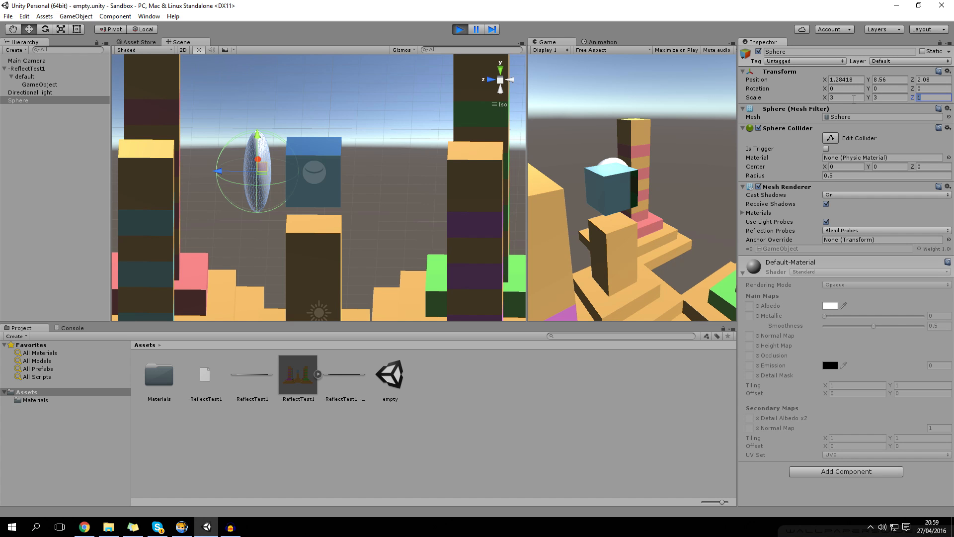
pyautogui.write('3')
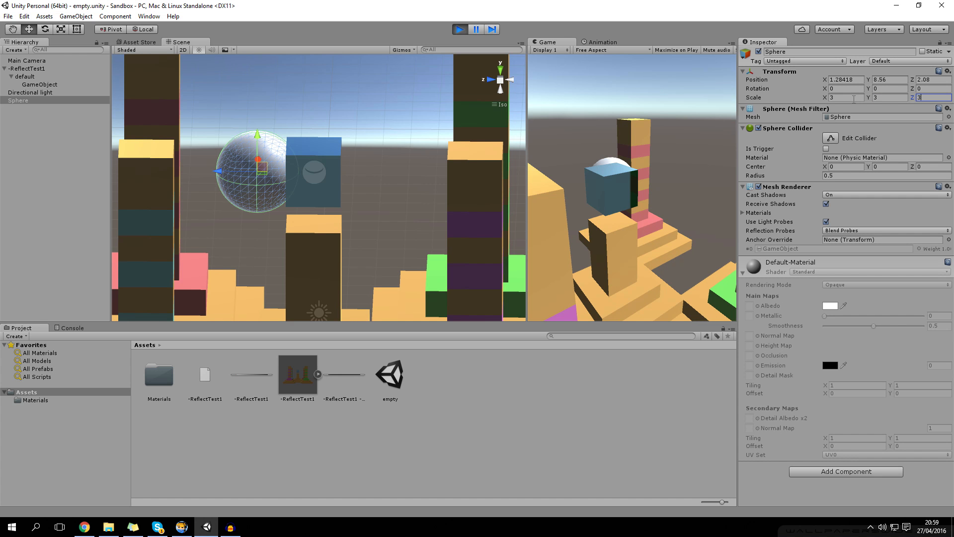
# Check the probe's refresh mode and reflection preview, and move the sphere near the cube to test realtime reflections.
pyautogui.keyDown('alt'); pyautogui.moveTo(195, 229); pyautogui.dragTo(423, 218); pyautogui.keyUp('alt')
pyautogui.click(423, 219)
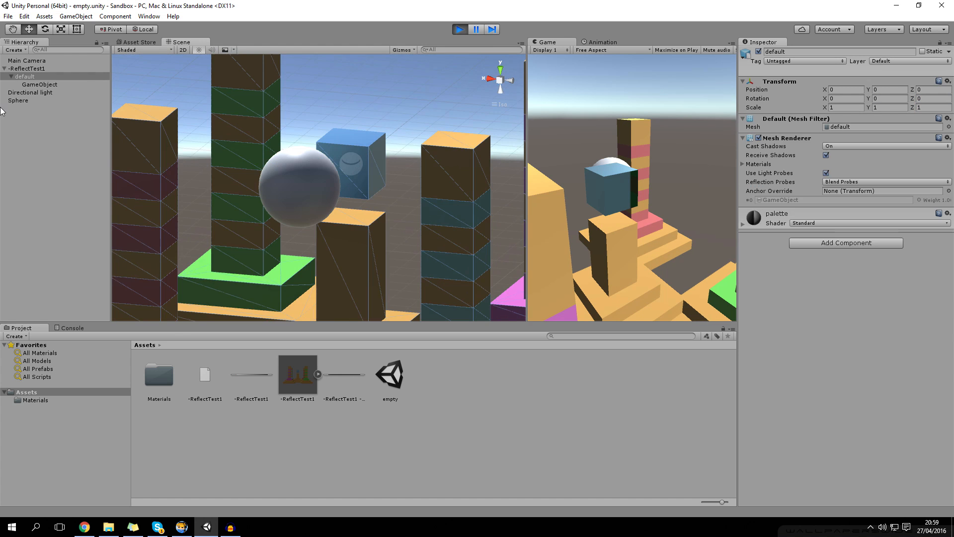
pyautogui.click(42, 85)
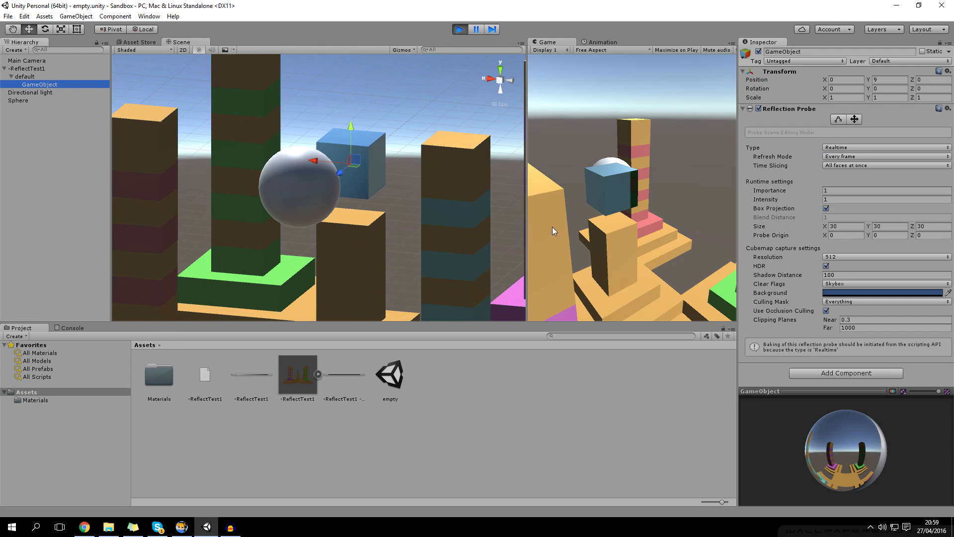
pyautogui.click(858, 155)
pyautogui.moveTo(856, 449); pyautogui.dragTo(815, 445)
pyautogui.moveTo(274, 159); pyautogui.dragTo(272, 194)
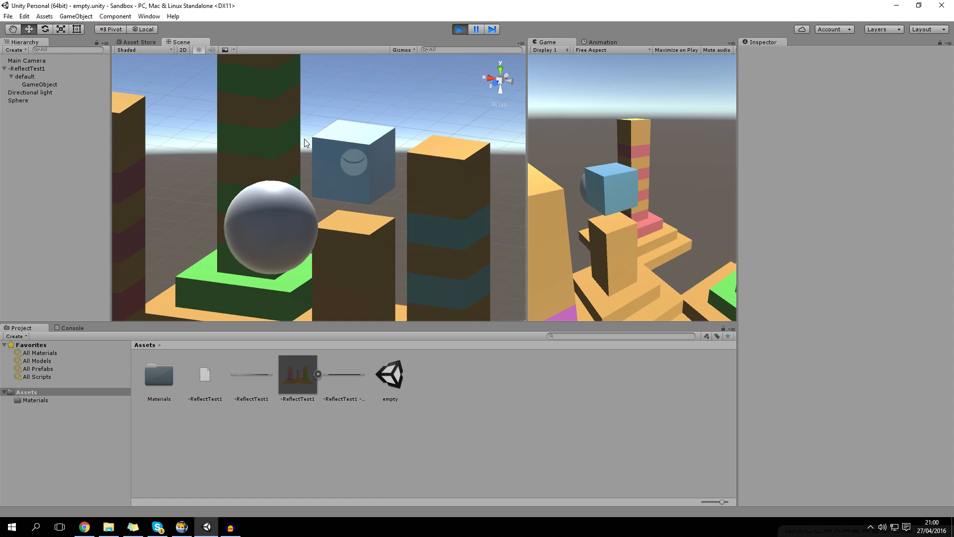